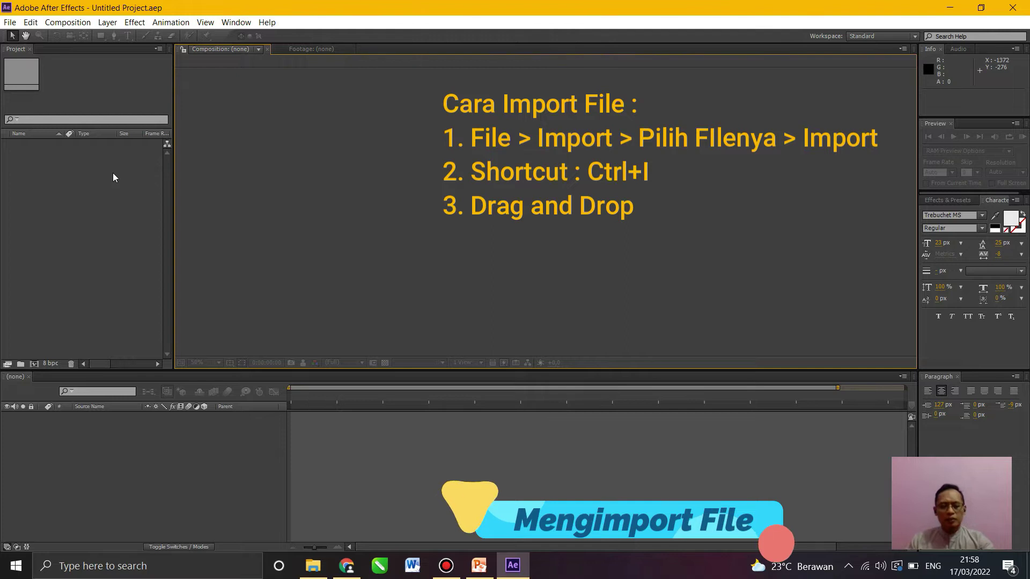
# Import the MVI_4921.MOV footage from the file explorer into the project and create a composition from it
pyautogui.hotkey('ctrl', 'i')
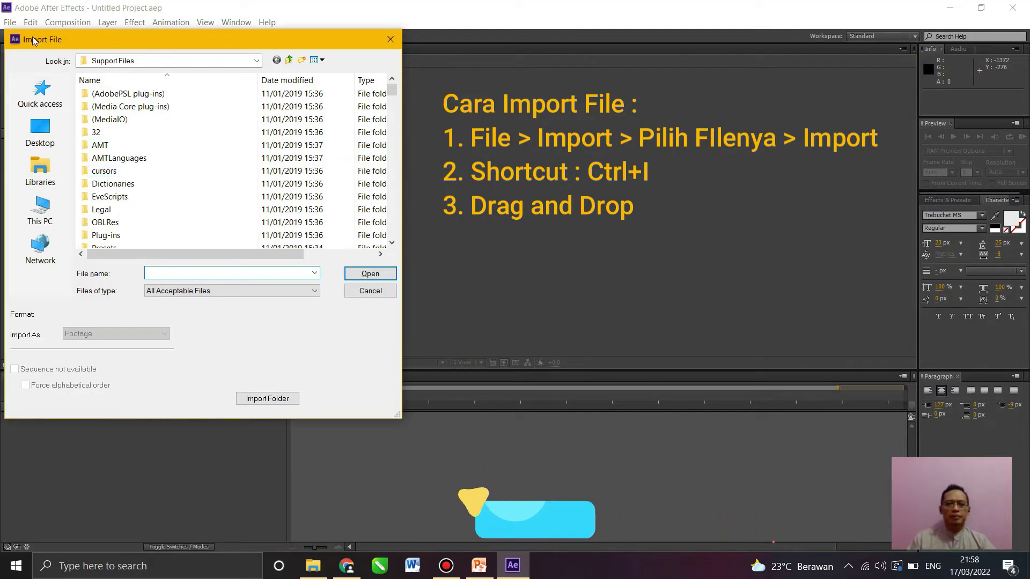
pyautogui.click(390, 39)
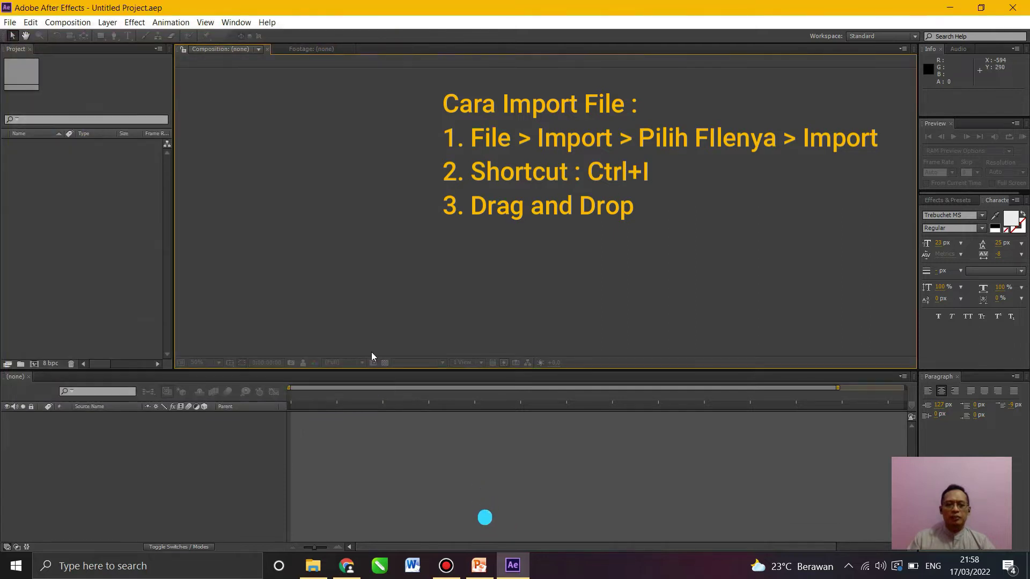
pyautogui.click(313, 566)
pyautogui.moveTo(185, 94); pyautogui.dragTo(72, 267)
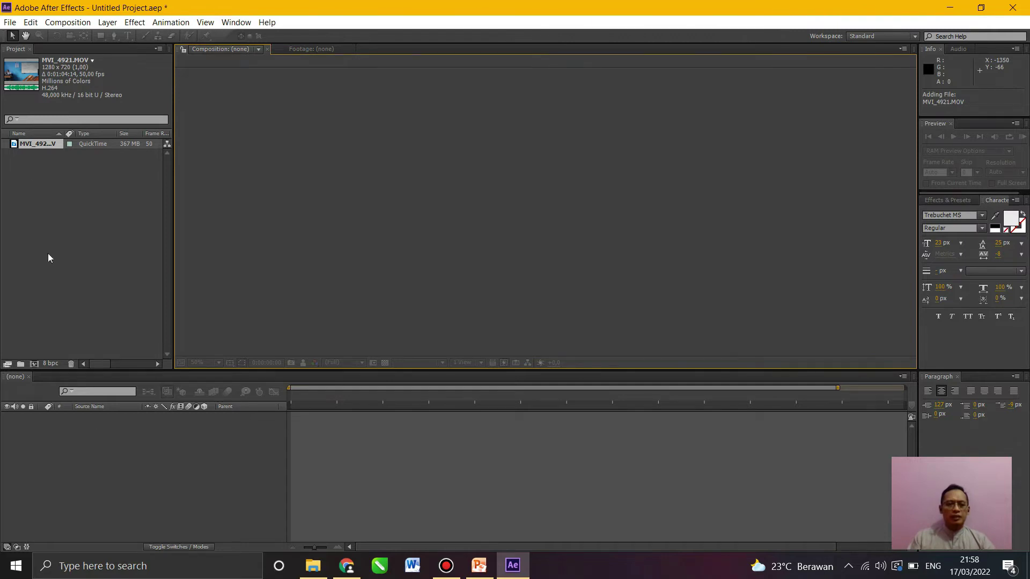
pyautogui.moveTo(24, 143); pyautogui.dragTo(192, 381)
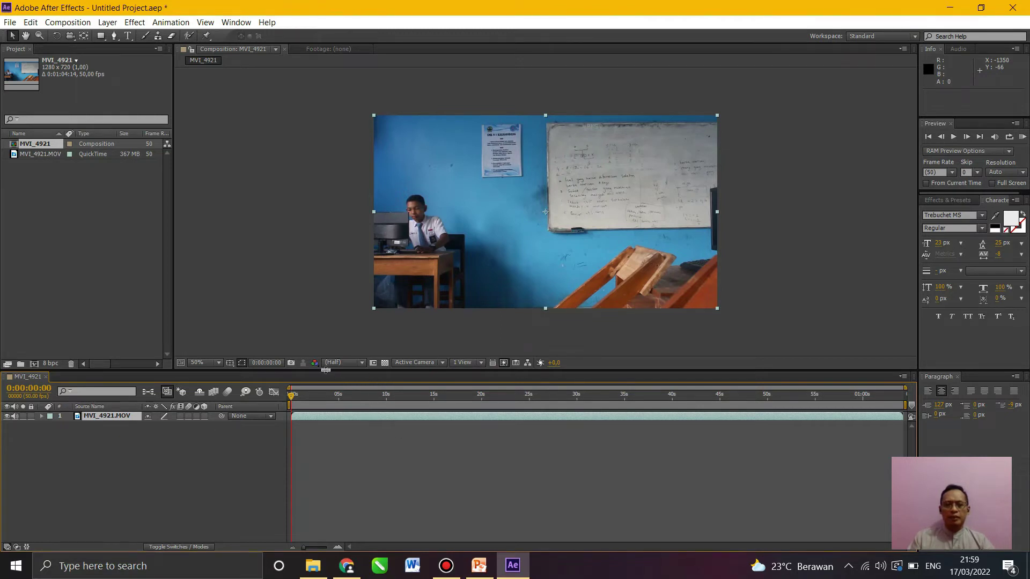
# Set the composition viewer's resolution to Full and run a RAM preview of the footage
pyautogui.click(347, 367)
pyautogui.click(341, 390)
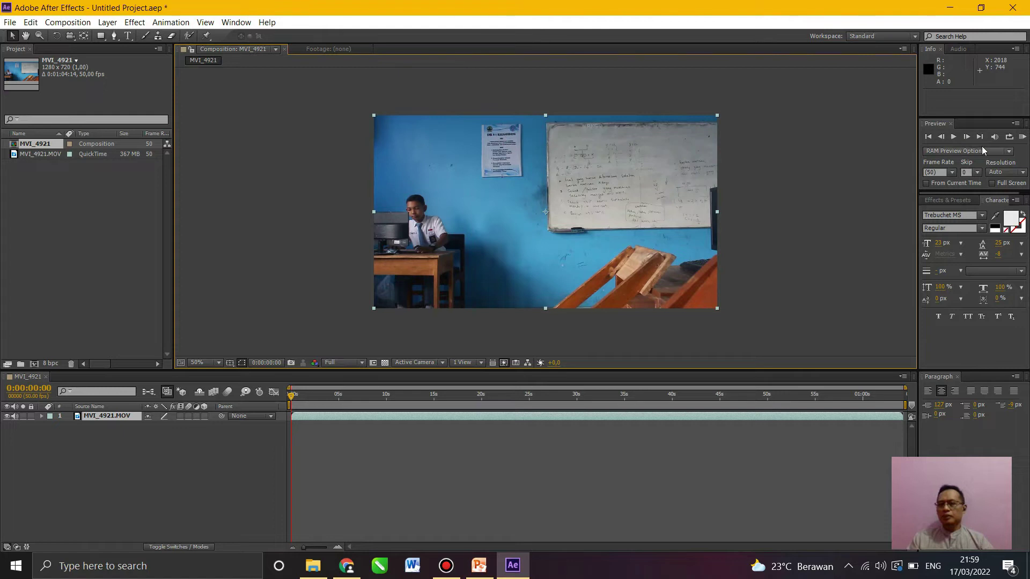
pyautogui.click(1024, 138)
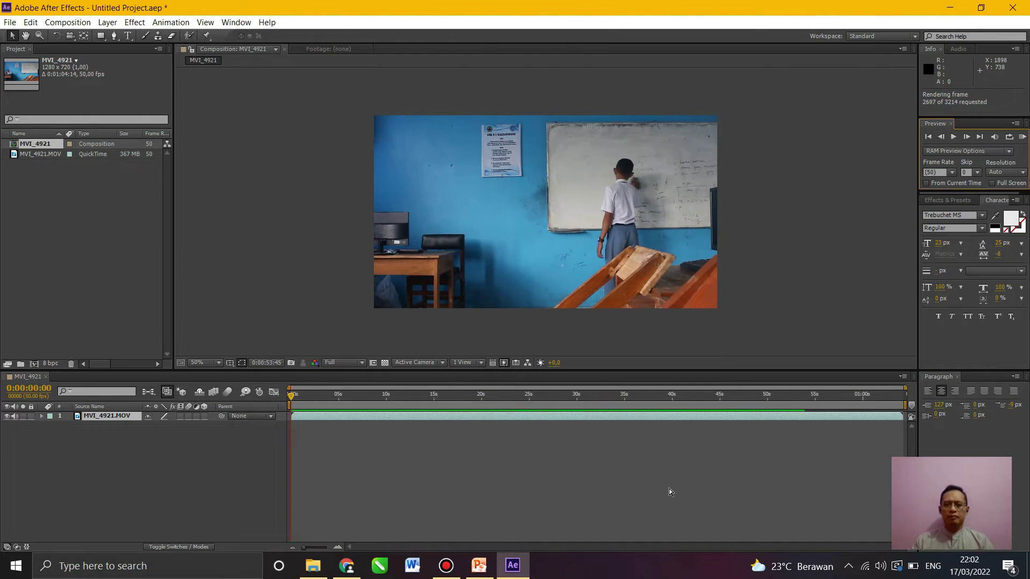
# Mute the MVI_4921.MOV layer's audio and set the composition viewer's magnification to Fit up to 100%
pyautogui.click(16, 418)
pyautogui.click(14, 416)
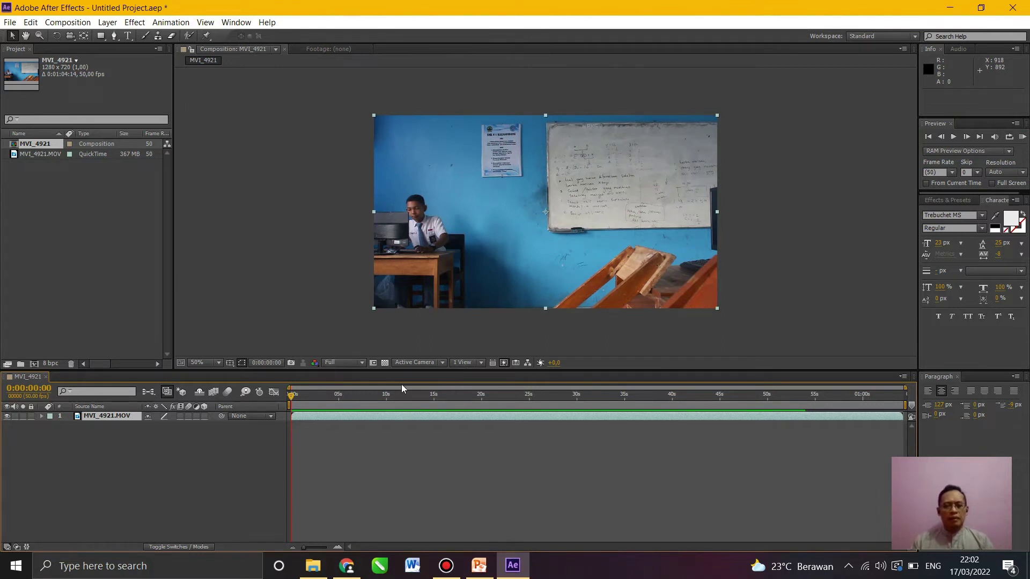
pyautogui.moveTo(292, 401); pyautogui.dragTo(377, 397)
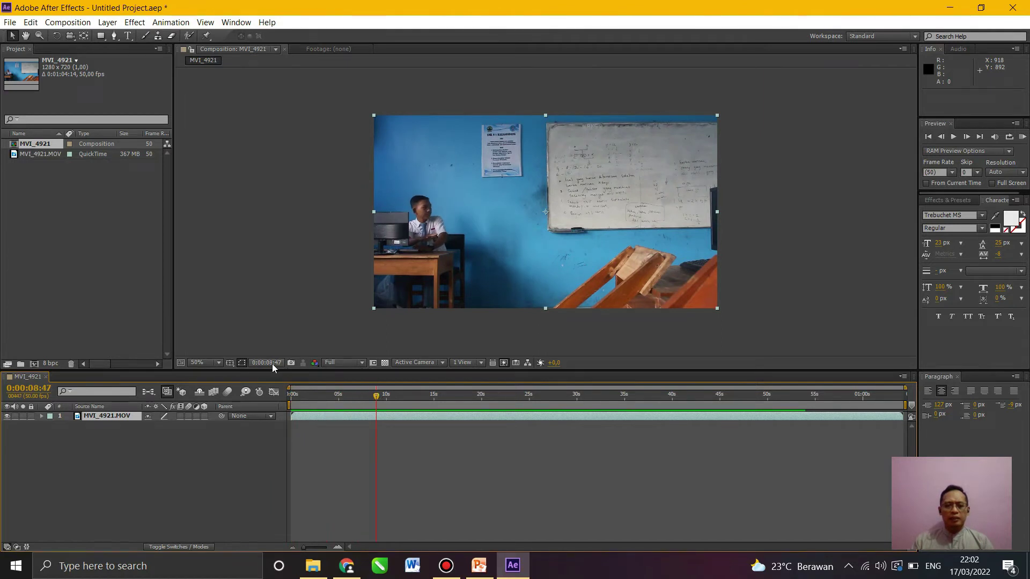
pyautogui.click(218, 365)
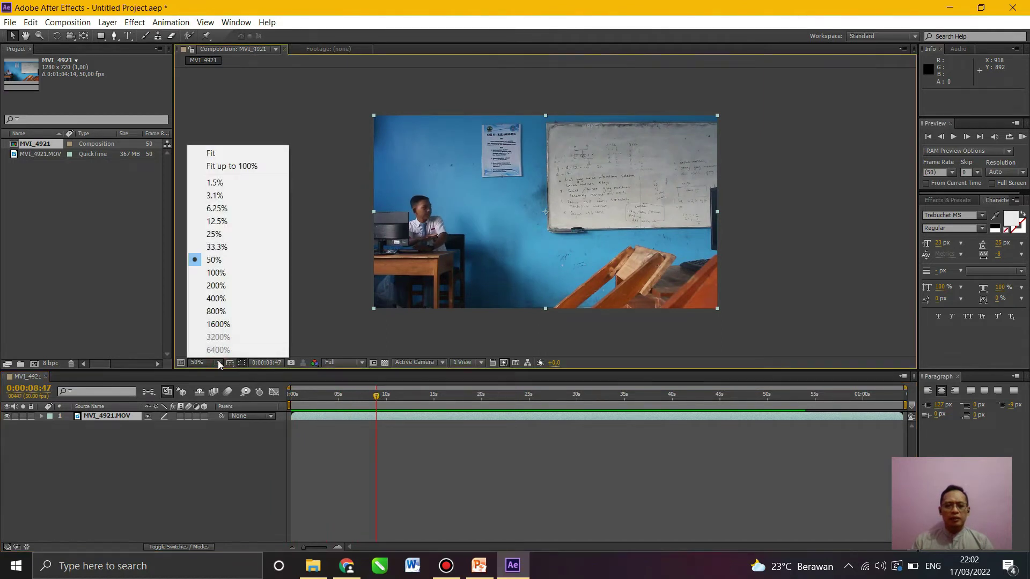
pyautogui.click(229, 168)
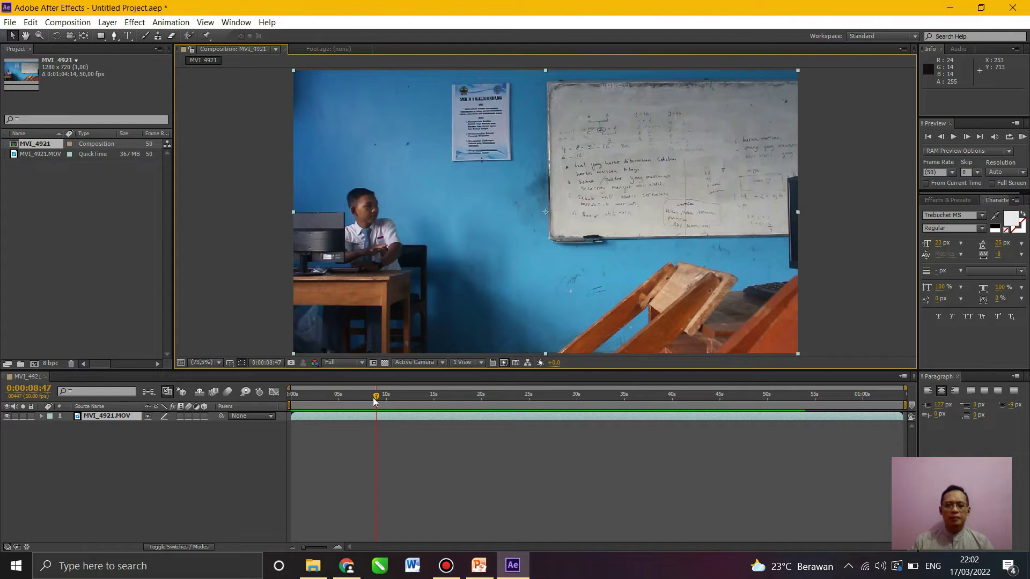
# Split the MVI_4921.MOV layer at 0:00:28:33, where the classroom is empty
pyautogui.moveTo(377, 397)
pyautogui.mouseDown()
pyautogui.moveTo(522, 377)
pyautogui.moveTo(813, 392)
pyautogui.moveTo(319, 399)
pyautogui.moveTo(368, 404)
pyautogui.moveTo(368, 393)
pyautogui.mouseUp()
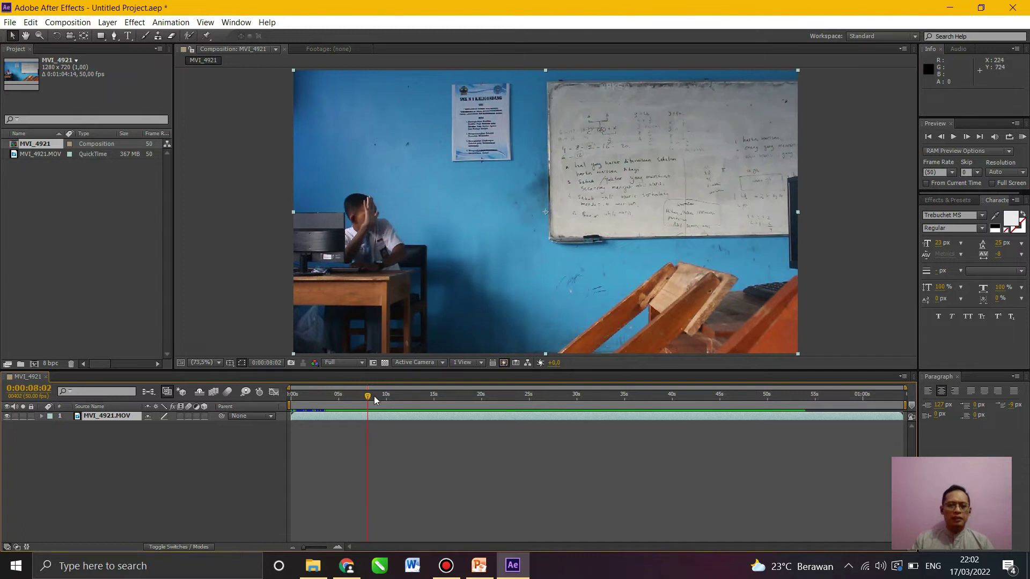
pyautogui.click(373, 363)
pyautogui.click(373, 363)
pyautogui.moveTo(368, 398); pyautogui.dragTo(564, 385)
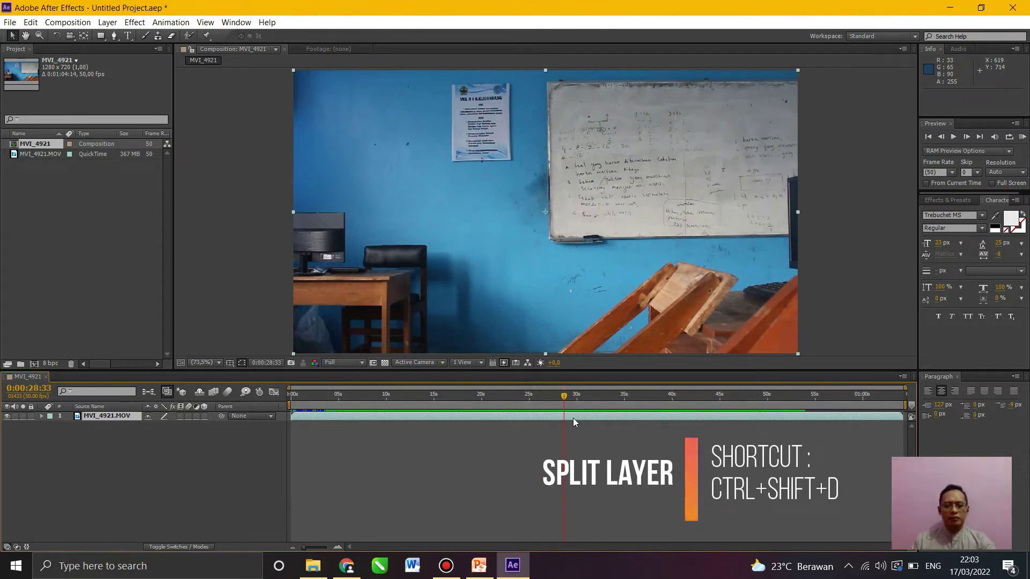
pyautogui.hotkey('ctrl', 'shift', 'd')
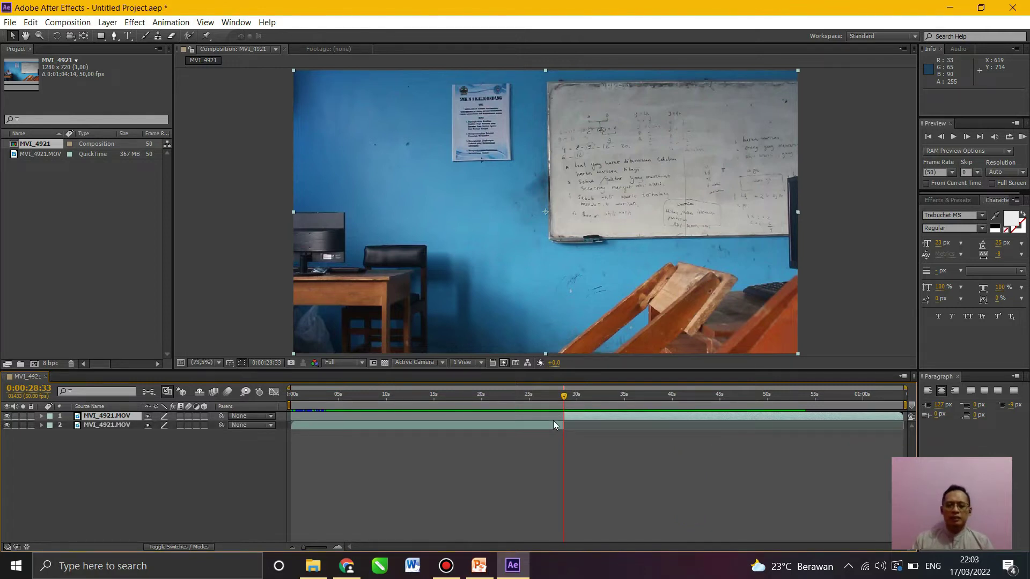
pyautogui.click(31, 23)
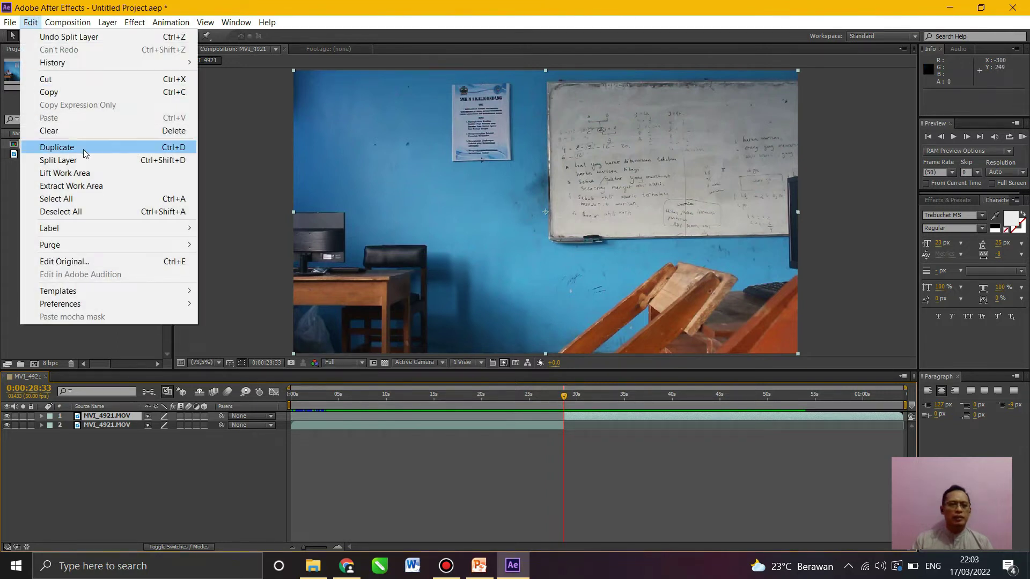
pyautogui.click(577, 462)
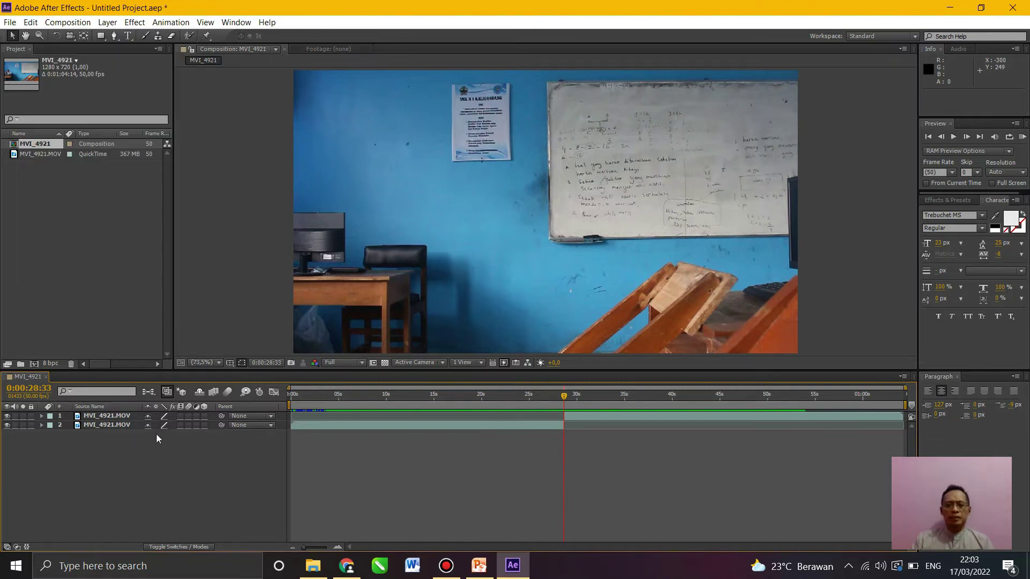
# Rename the layer holding the first part of the split footage as Orang-1
pyautogui.click(122, 426)
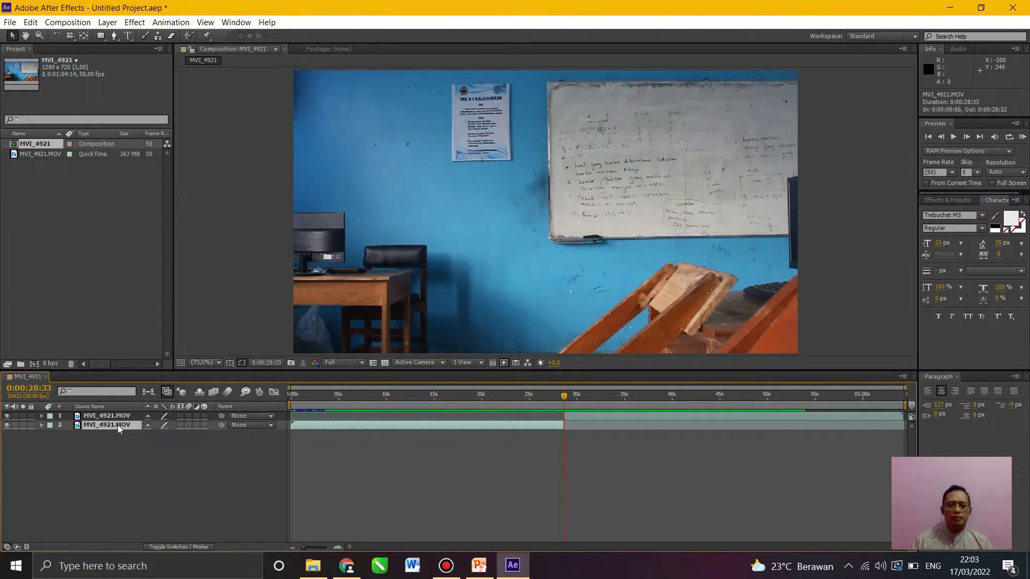
pyautogui.rightClick(118, 423)
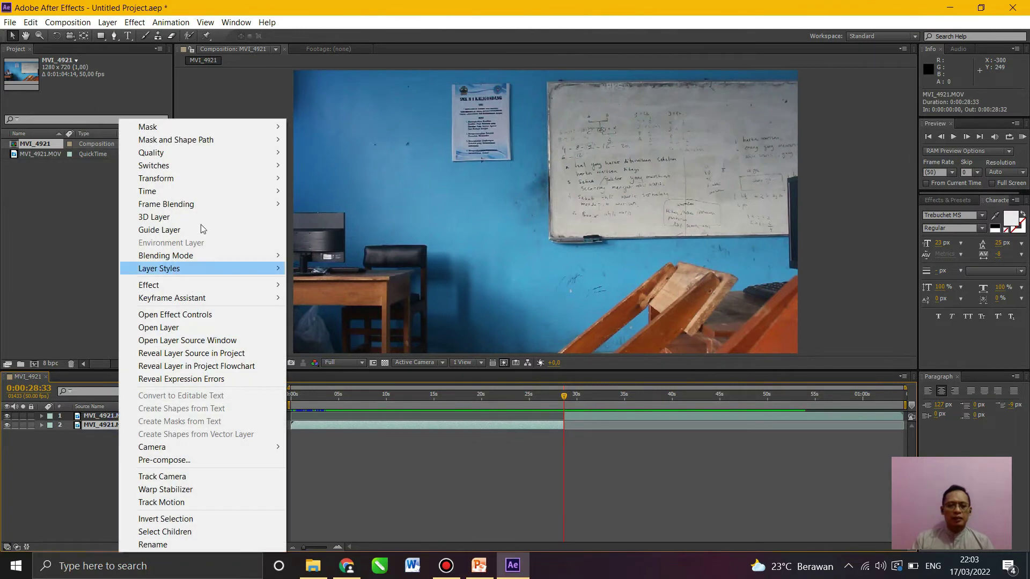
pyautogui.click(227, 543)
pyautogui.write('O')
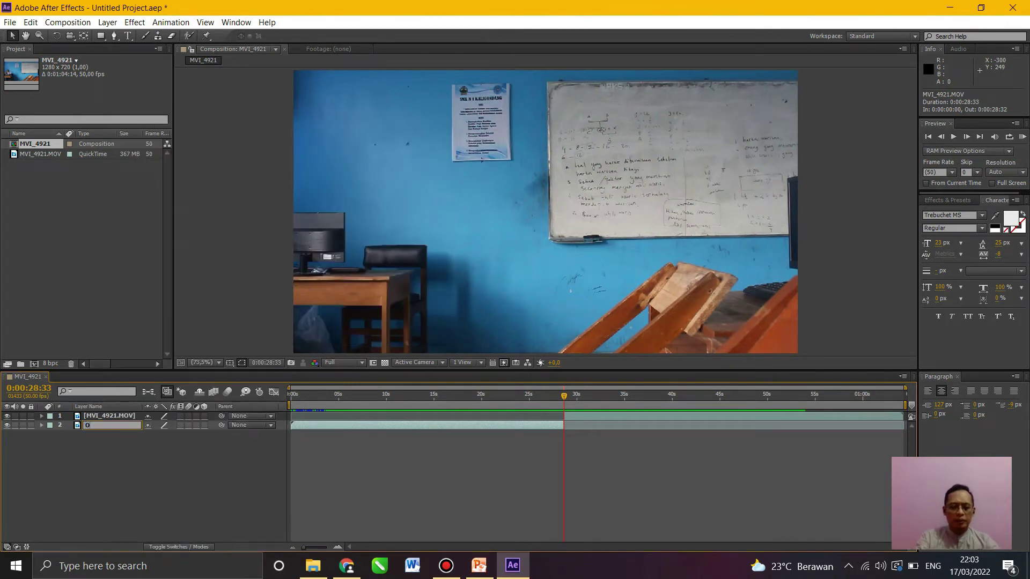
pyautogui.write('rang-')
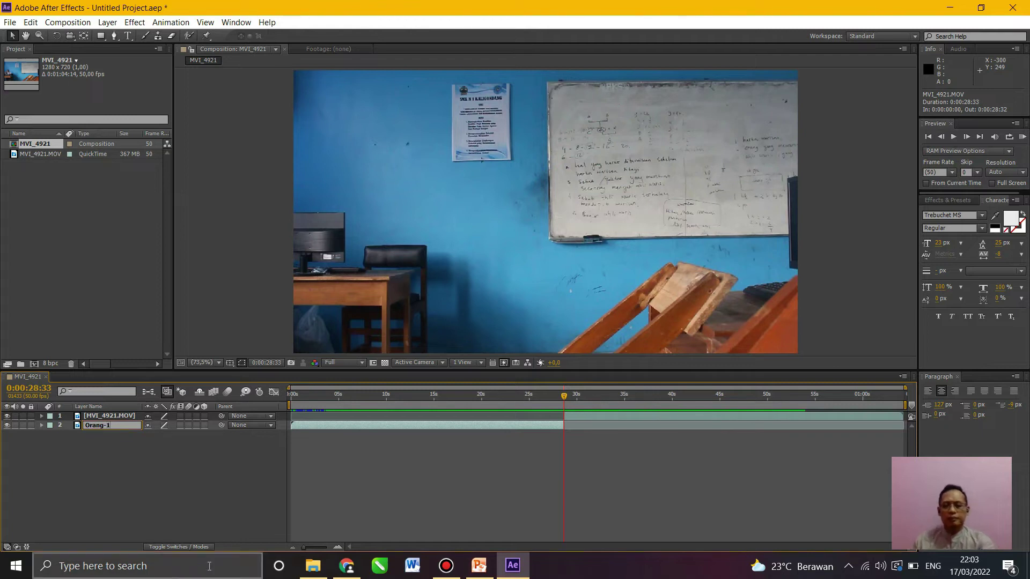
pyautogui.write('1')
pyautogui.press('Return')
# Rename the layer holding the second part of the split footage as Orang-2
pyautogui.click(123, 416)
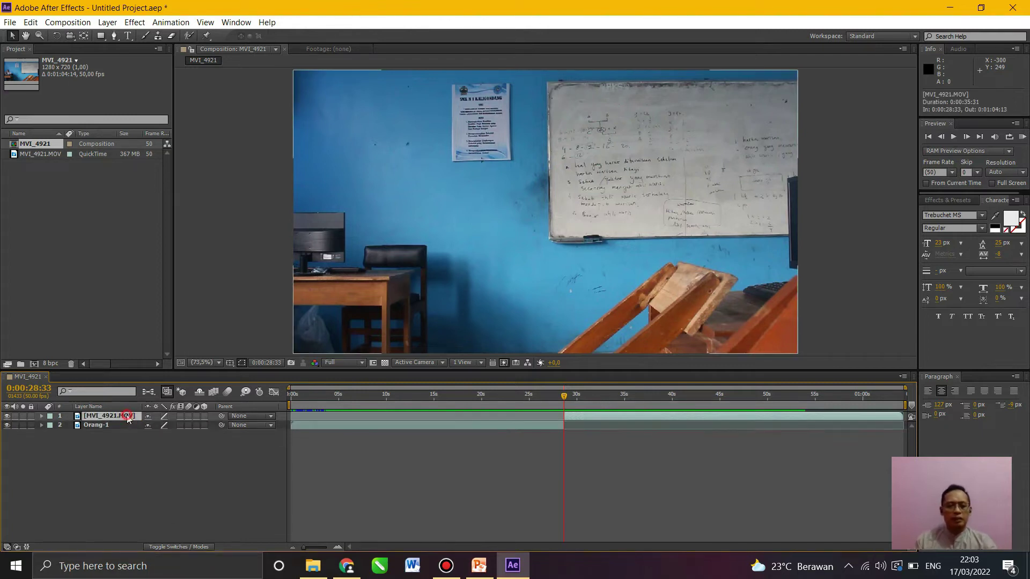
pyautogui.rightClick(126, 415)
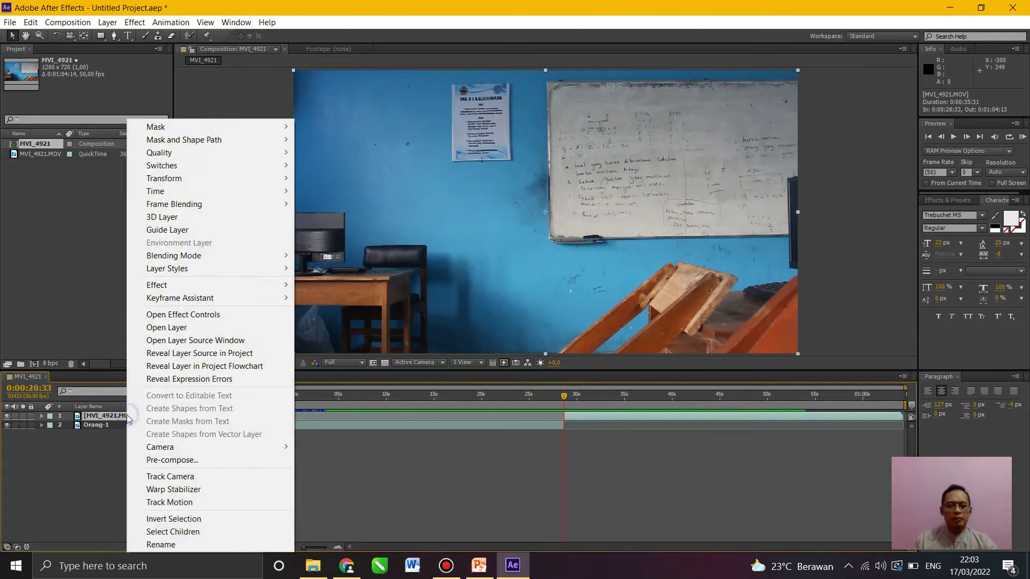
pyautogui.click(210, 544)
pyautogui.write('Orang-2')
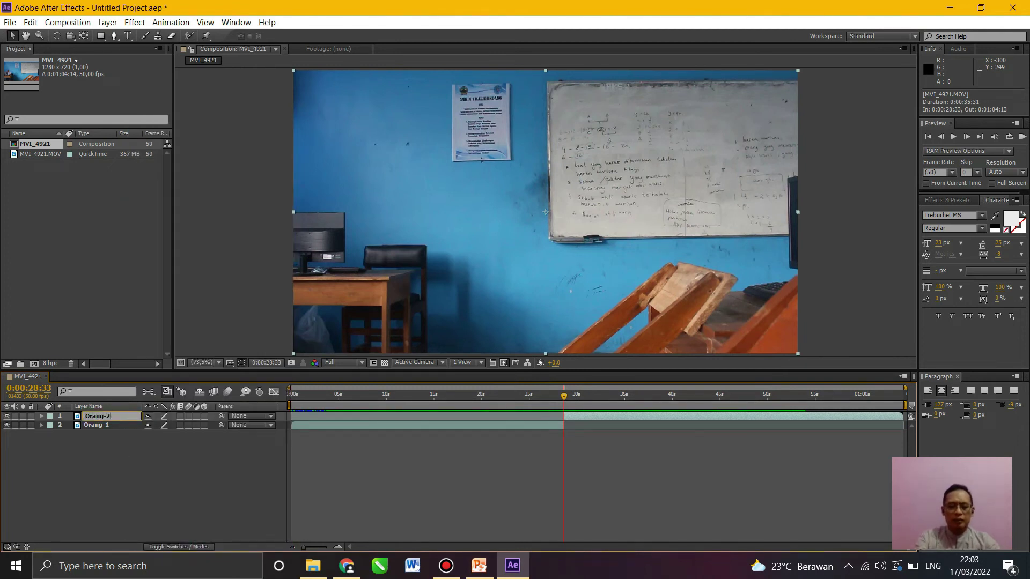
pyautogui.press('Return')
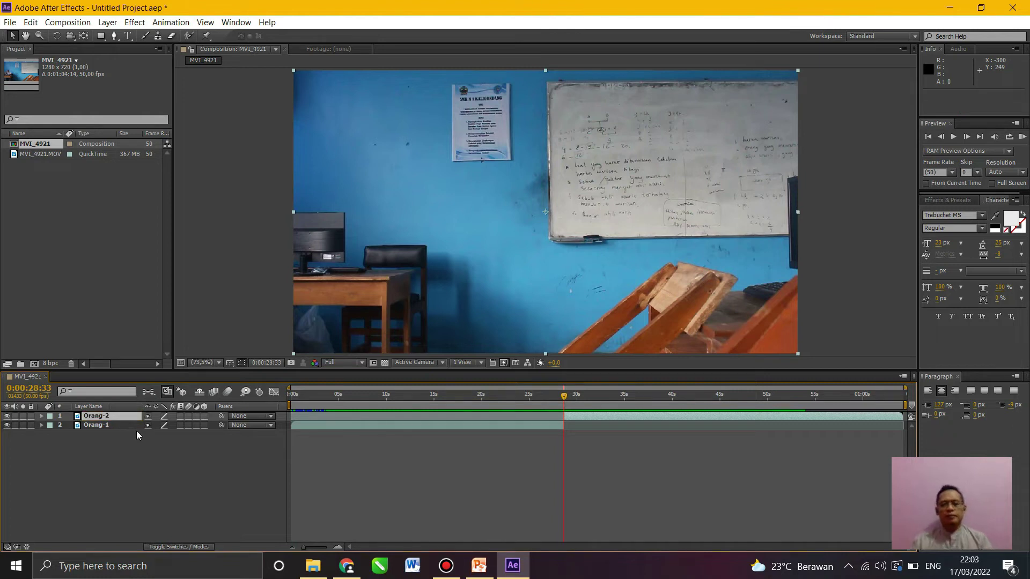
# Move the Orang-2 layer below Orang-1 in the timeline's layer order
pyautogui.click(424, 426)
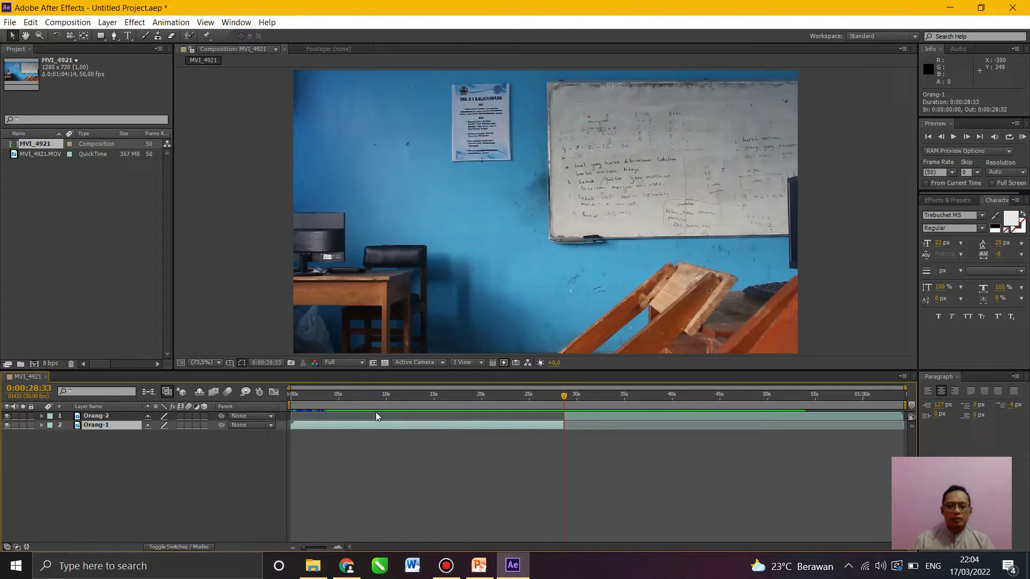
pyautogui.click(102, 416)
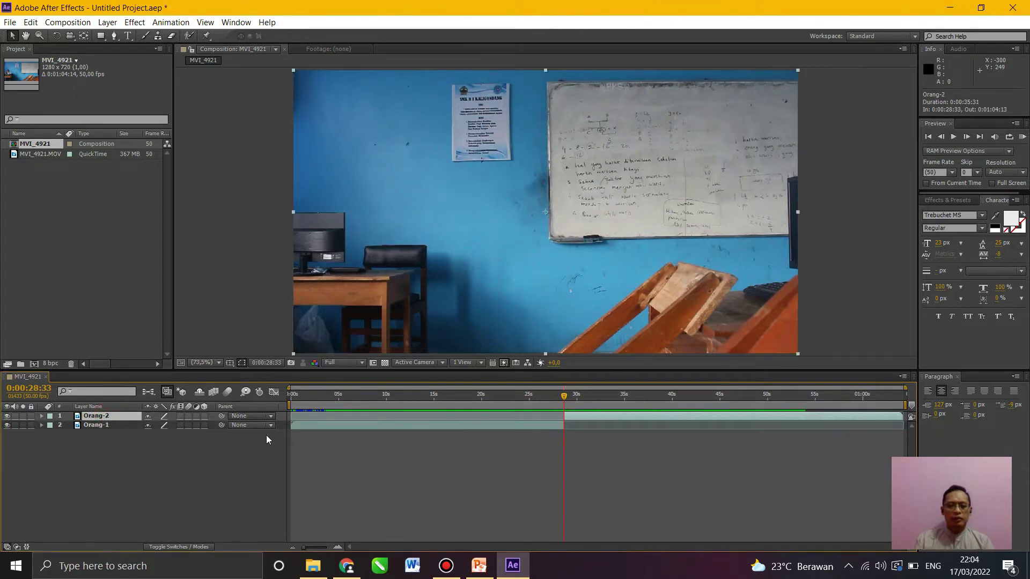
pyautogui.moveTo(94, 418); pyautogui.dragTo(110, 425)
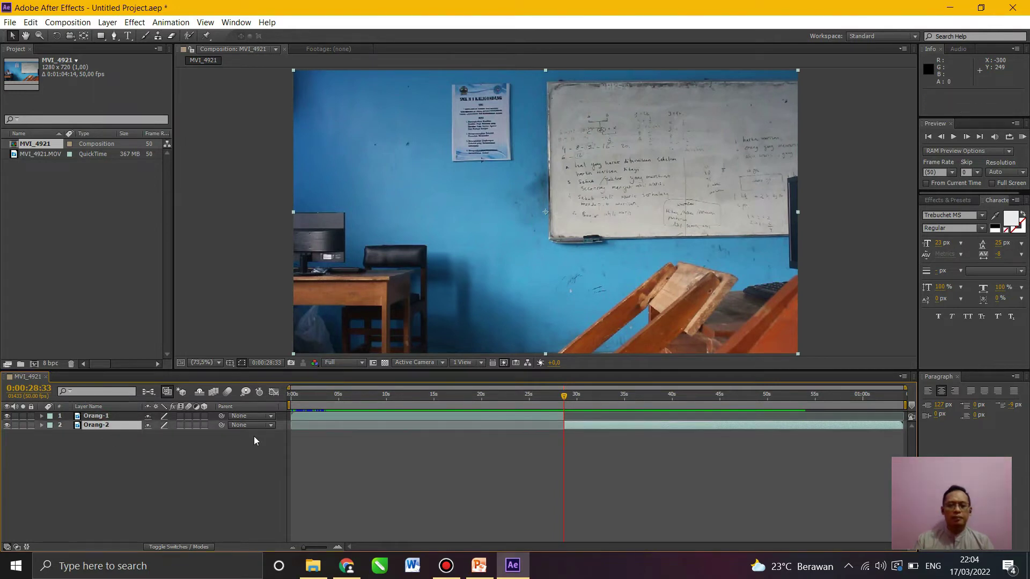
pyautogui.click(341, 417)
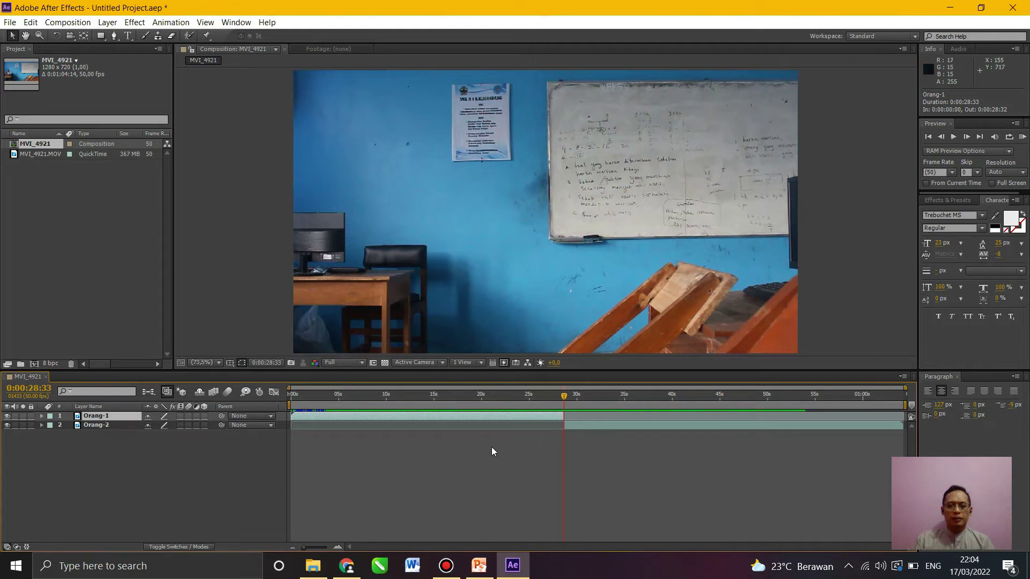
pyautogui.click(582, 425)
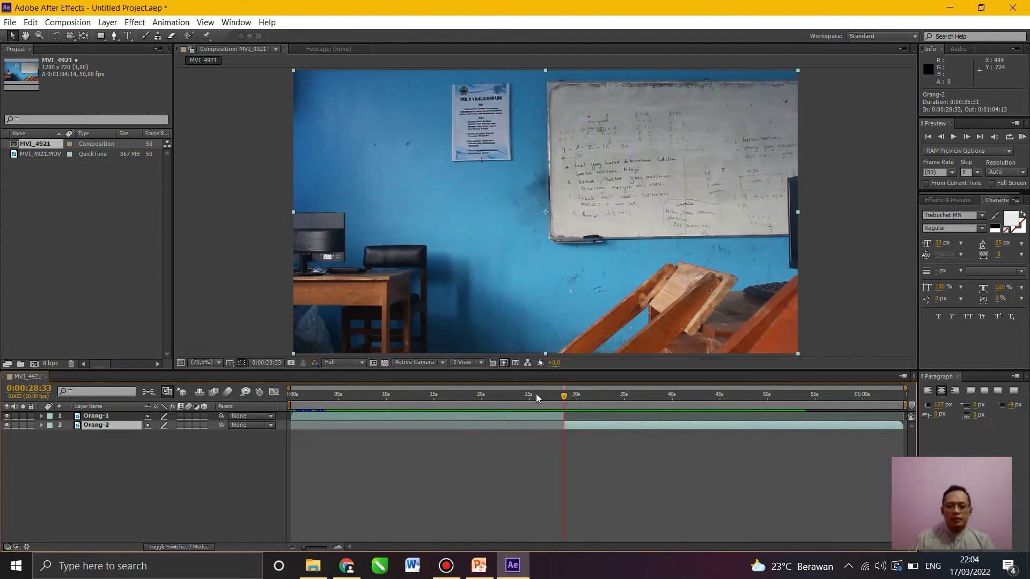
# Place composition marker 1 at 0:00:07:47, where the seated student raises his hand to his face
pyautogui.moveTo(504, 396); pyautogui.dragTo(365, 394)
pyautogui.click(336, 392)
pyautogui.moveTo(358, 393); pyautogui.dragTo(373, 394)
pyautogui.click(398, 416)
pyautogui.moveTo(372, 397)
pyautogui.mouseDown()
pyautogui.moveTo(360, 396)
pyautogui.moveTo(373, 389)
pyautogui.moveTo(359, 377)
pyautogui.moveTo(367, 382)
pyautogui.mouseUp()
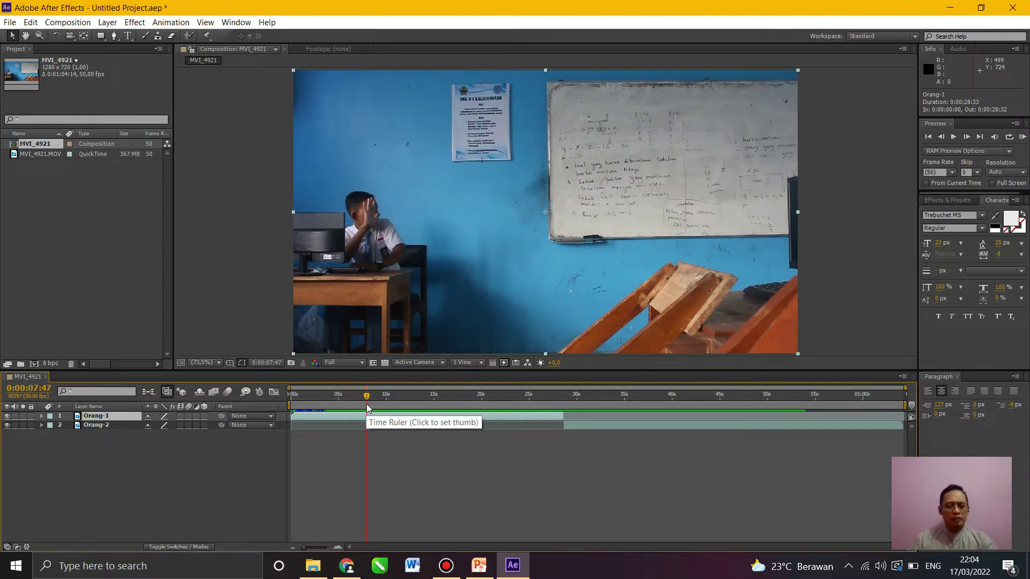
pyautogui.hotkey('shift', '1')
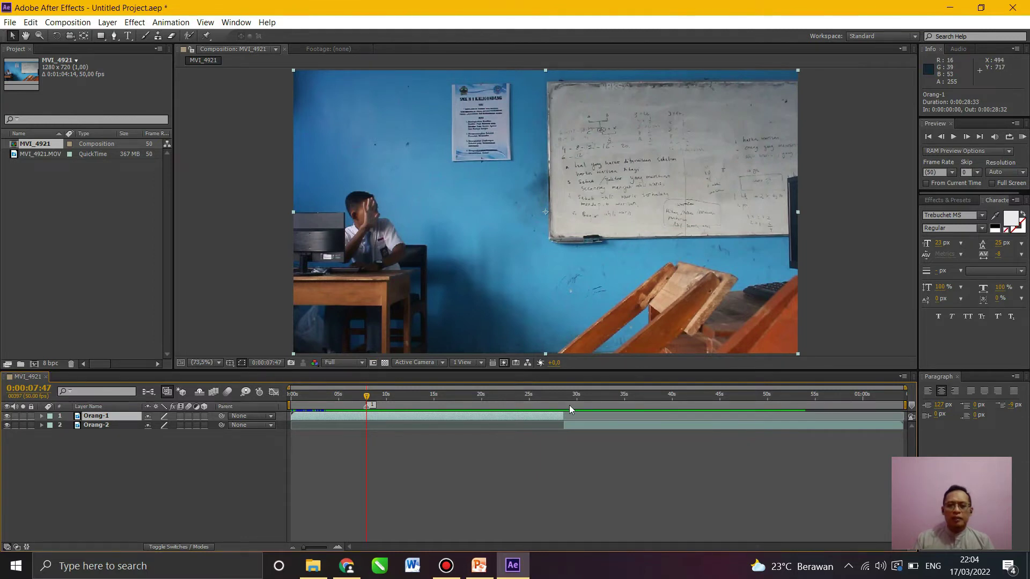
# Shift the Orang-2 layer earlier in time so it starts at 0:00:02:10, and select the Orang-1 layer
pyautogui.click(584, 426)
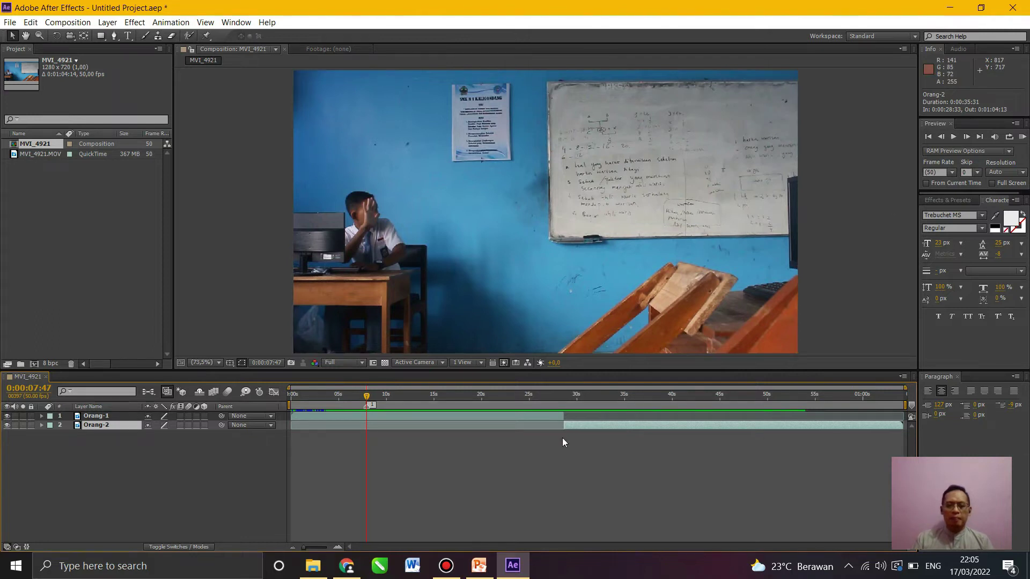
pyautogui.moveTo(599, 426); pyautogui.dragTo(362, 424)
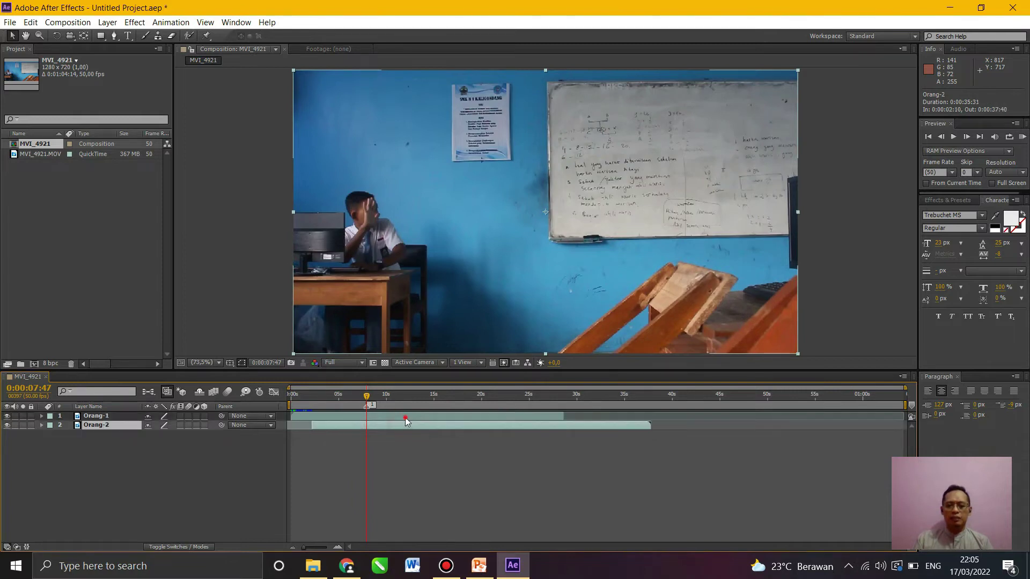
pyautogui.click(422, 418)
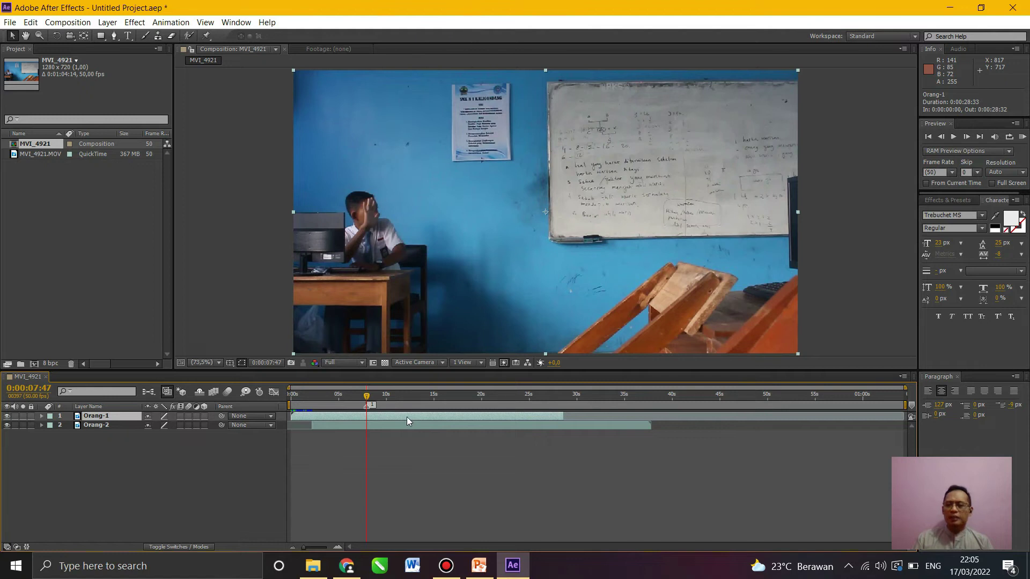
pyautogui.click(480, 425)
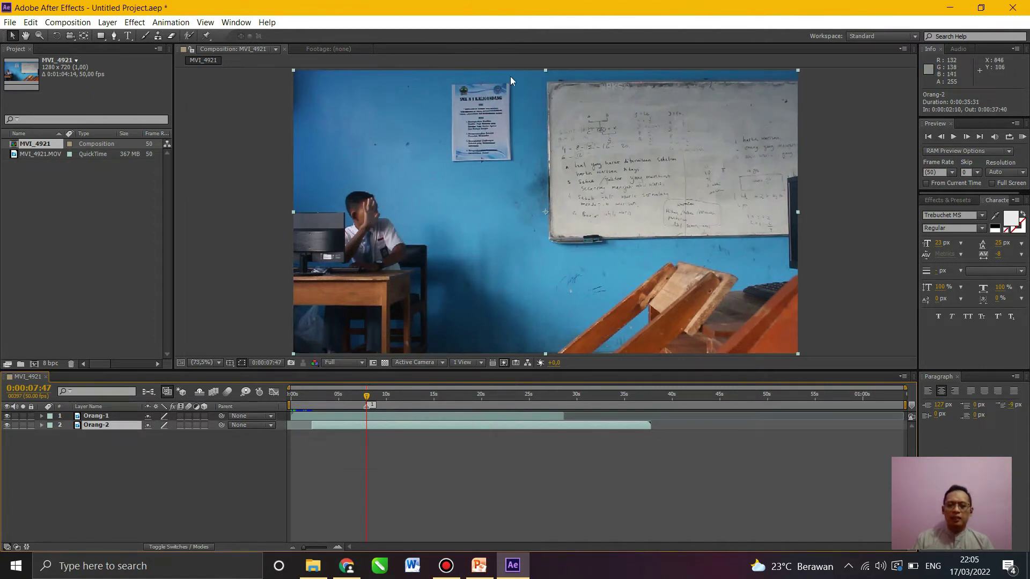
pyautogui.click(434, 417)
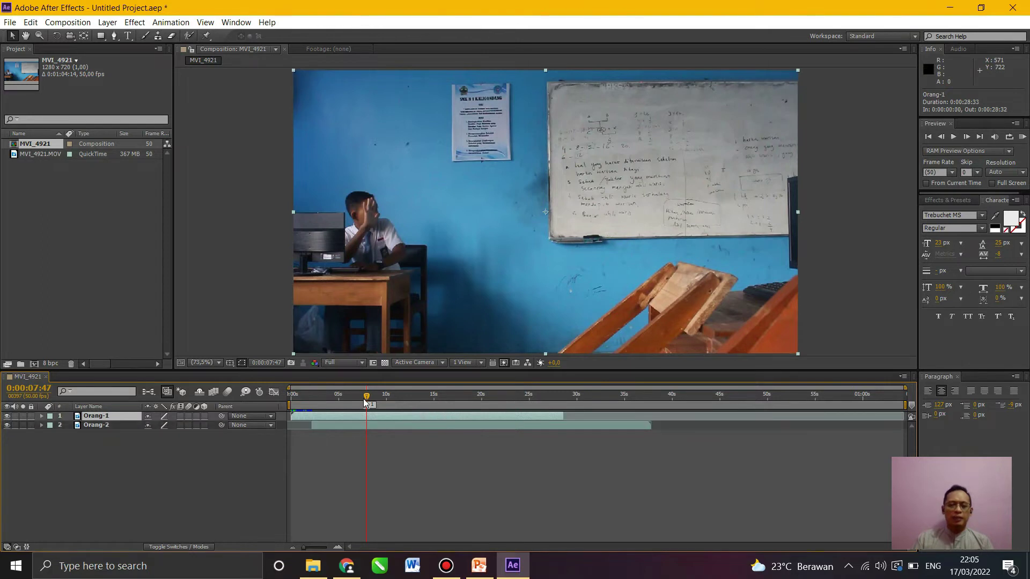
# Hide the Orang-1 layer so that only Orang-2 shows at marker 1
pyautogui.click(388, 423)
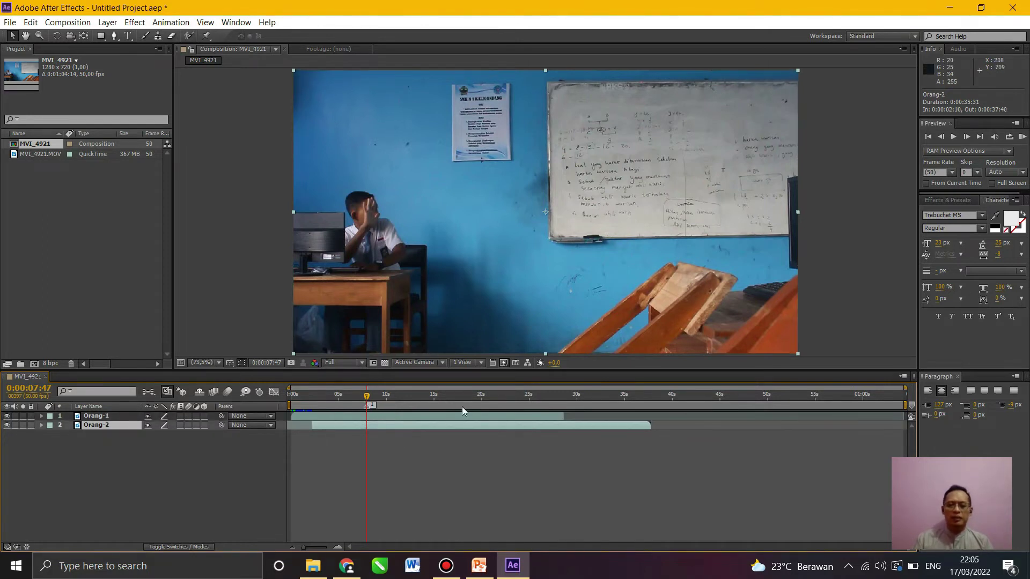
pyautogui.moveTo(439, 426)
pyautogui.mouseDown()
pyautogui.moveTo(471, 426)
pyautogui.moveTo(443, 423)
pyautogui.mouseUp()
pyautogui.click(429, 416)
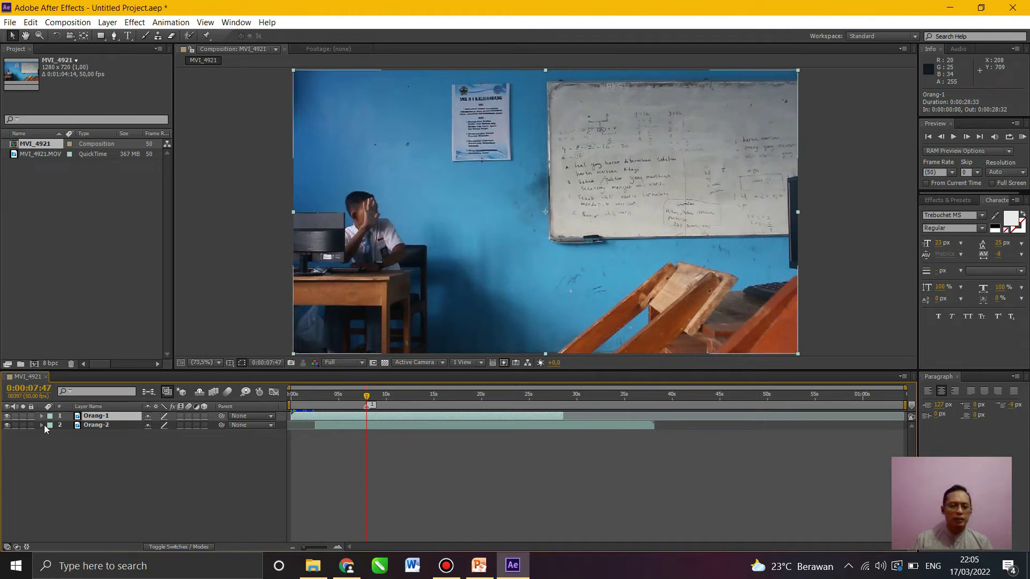
pyautogui.click(8, 416)
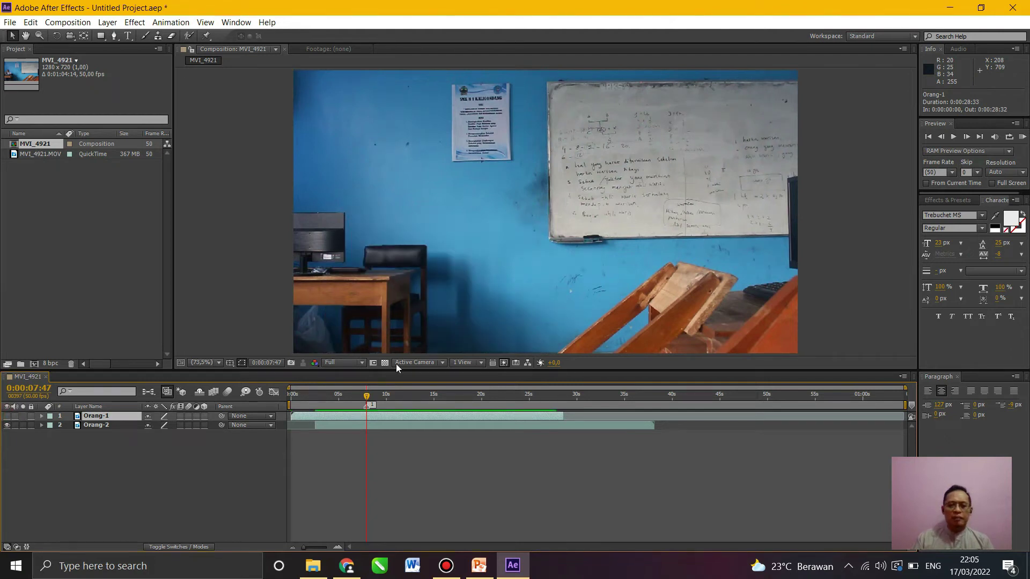
# Shift Orang-2 earlier to start at -0:00:08:02, with the student wiping the whiteboard at marker 1, and make Orang-1 visible again
pyautogui.moveTo(433, 425); pyautogui.dragTo(357, 424)
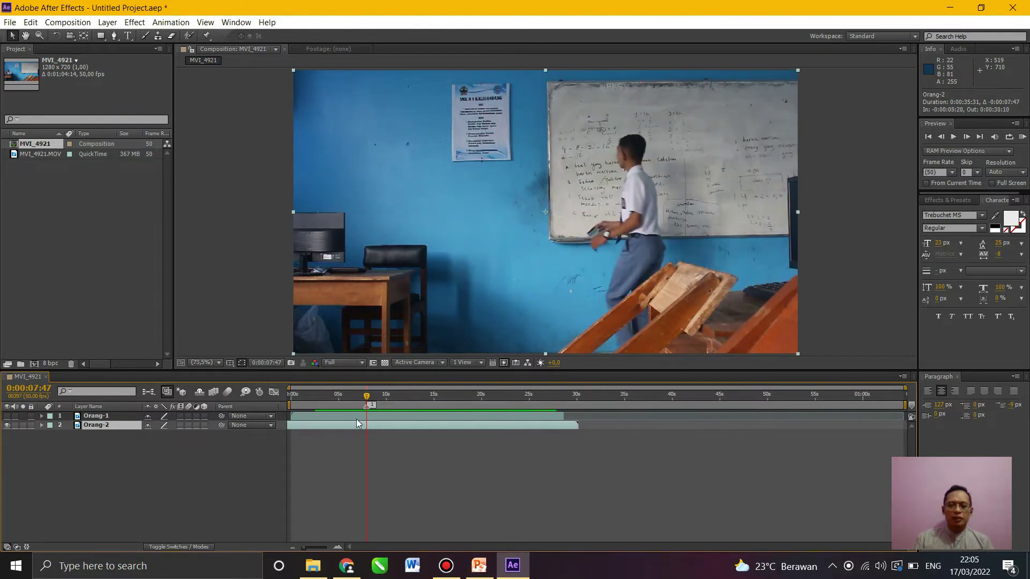
pyautogui.hotkey('shift', '1')
pyautogui.moveTo(421, 427); pyautogui.dragTo(398, 423)
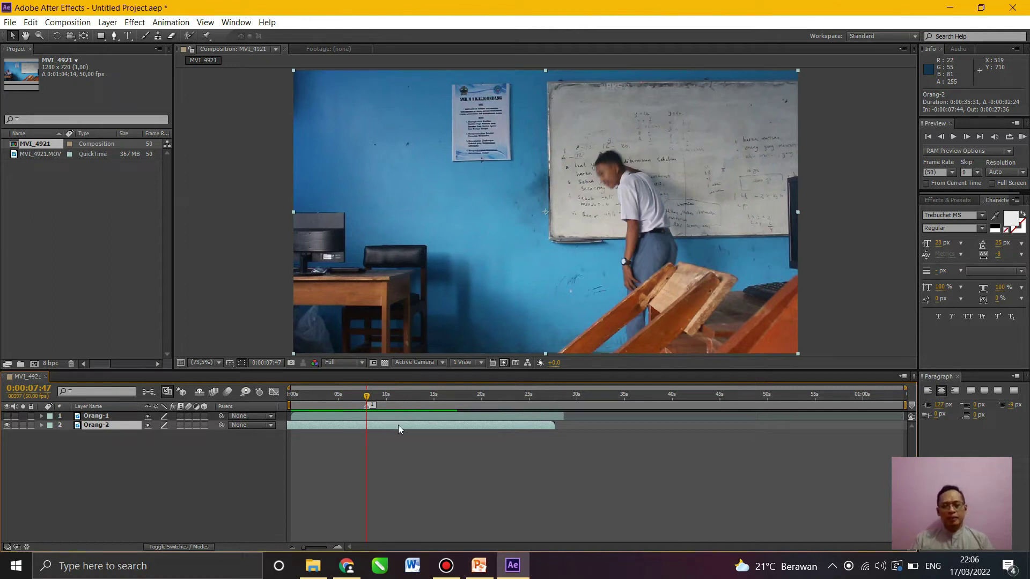
pyautogui.moveTo(386, 427); pyautogui.dragTo(384, 427)
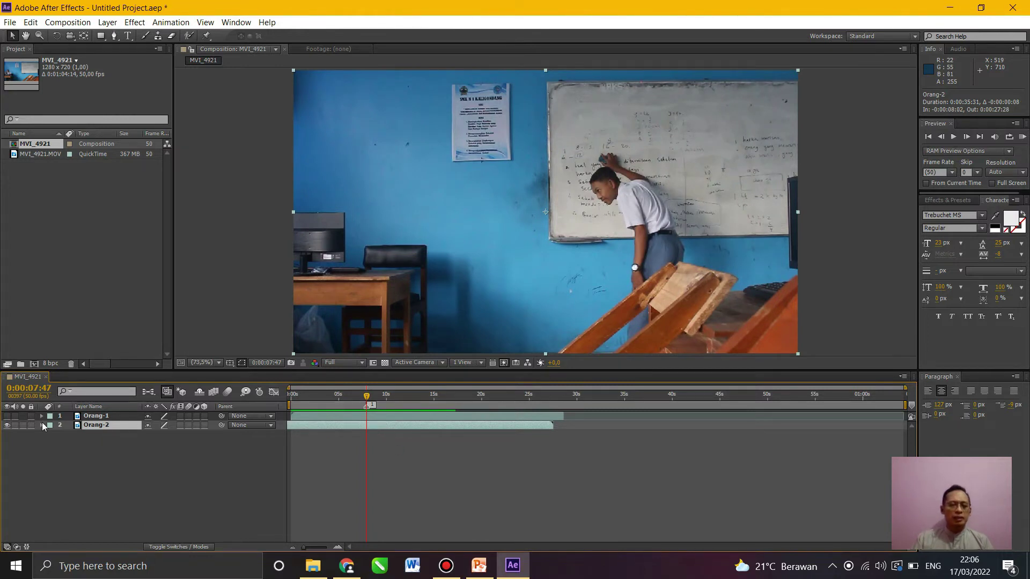
pyautogui.click(376, 415)
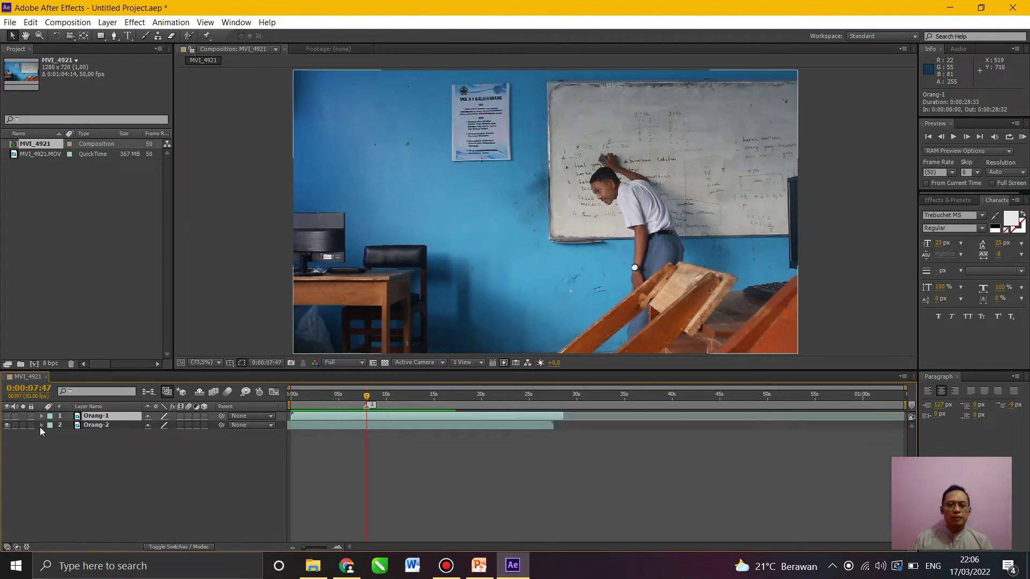
pyautogui.click(7, 416)
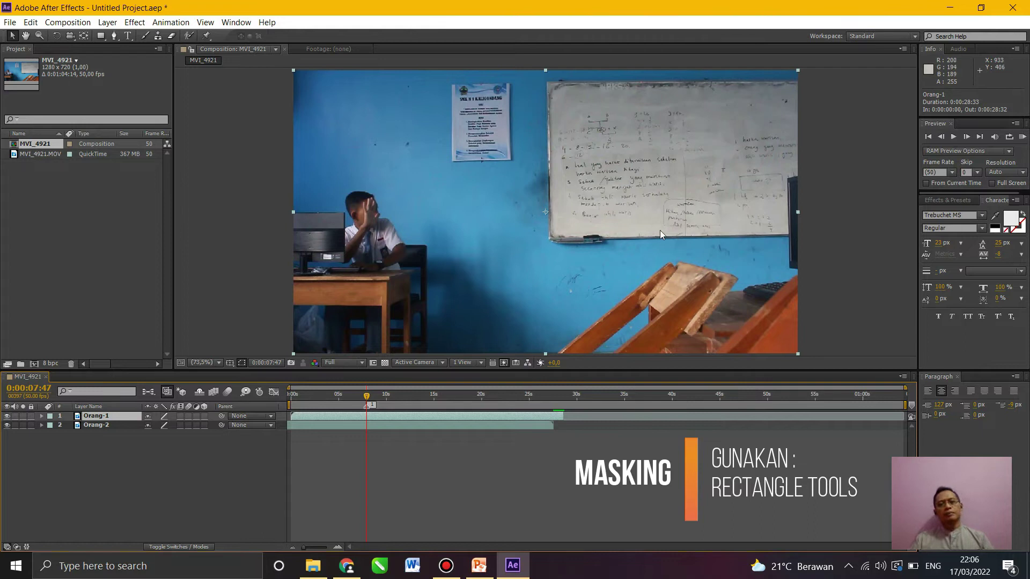
# Draw a rectangular mask on Orang-1 around the seated student, from beyond the frame's edges to just before the whiteboard, and preview around marker 1
pyautogui.click(218, 362)
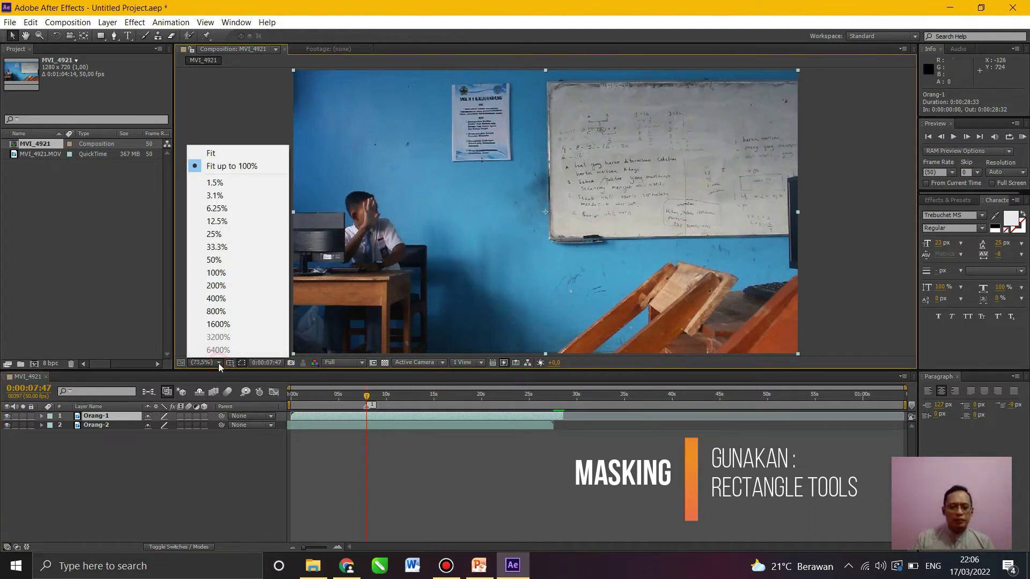
pyautogui.click(231, 248)
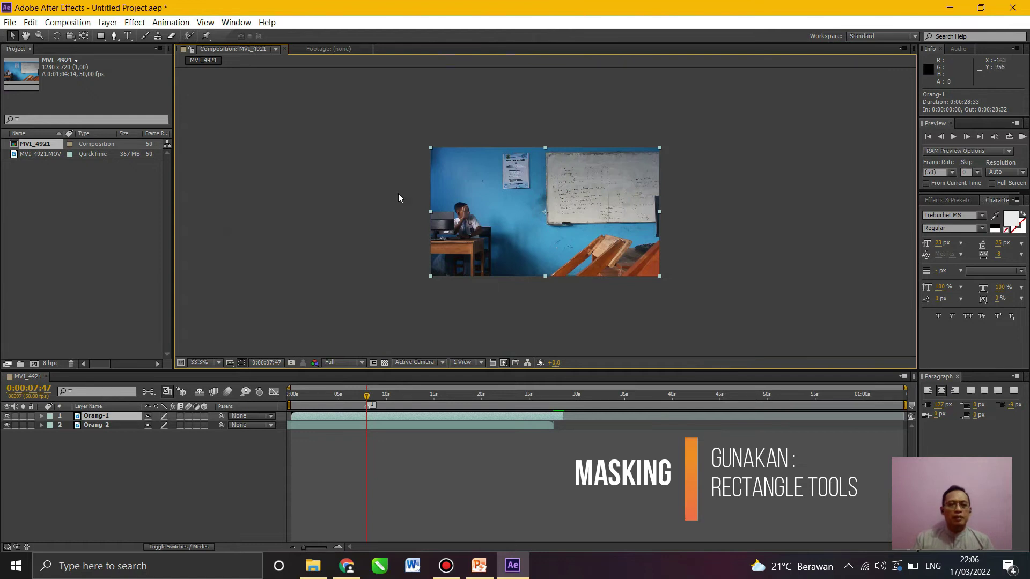
pyautogui.click(100, 36)
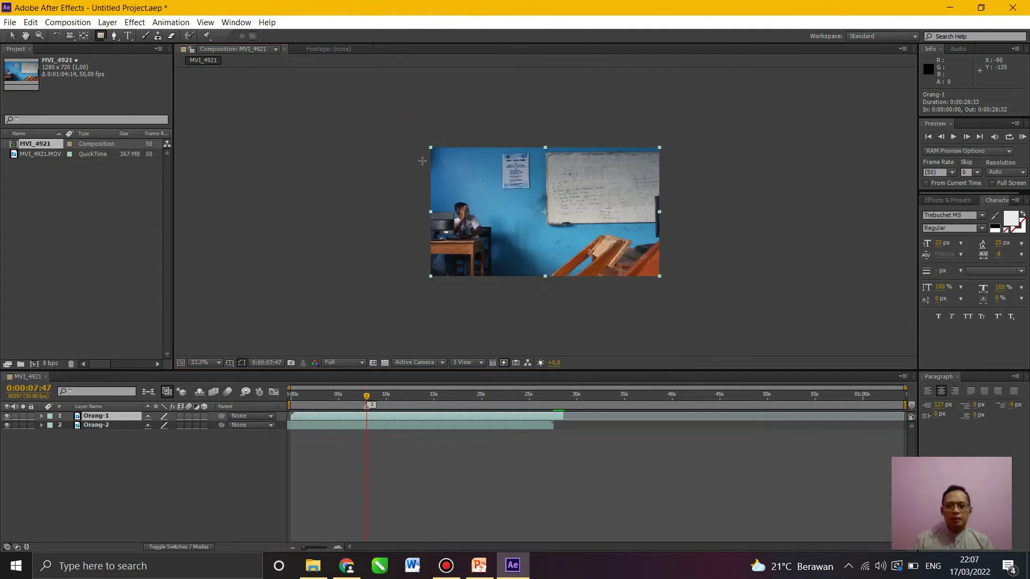
pyautogui.moveTo(415, 124)
pyautogui.mouseDown()
pyautogui.moveTo(479, 259)
pyautogui.moveTo(537, 301)
pyautogui.mouseUp()
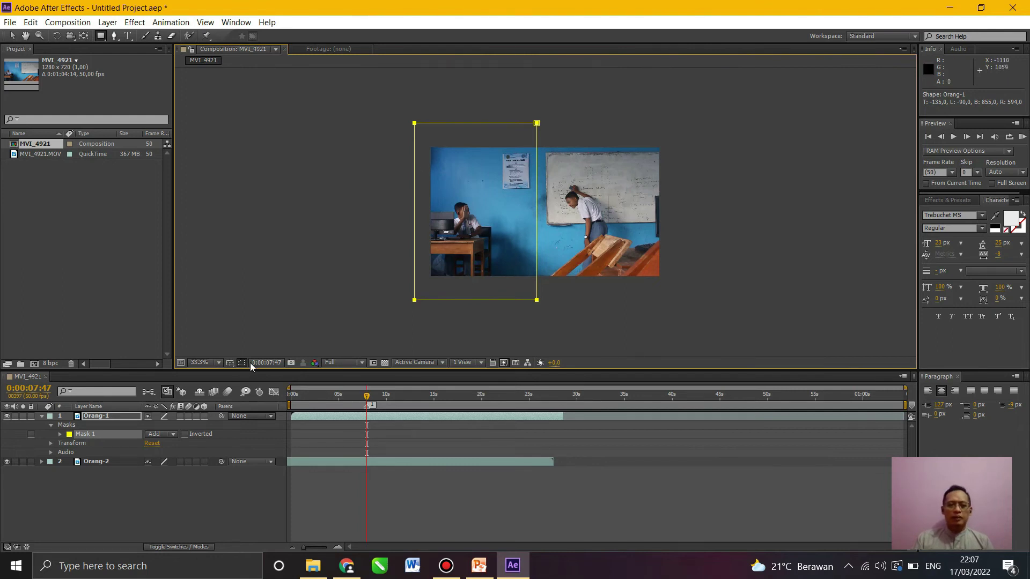
pyautogui.click(220, 363)
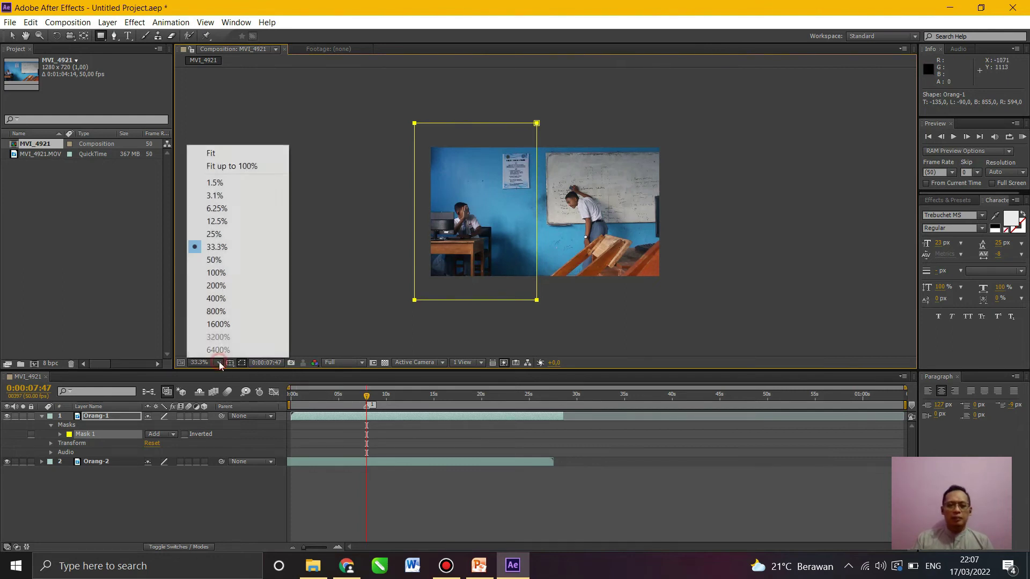
pyautogui.click(225, 166)
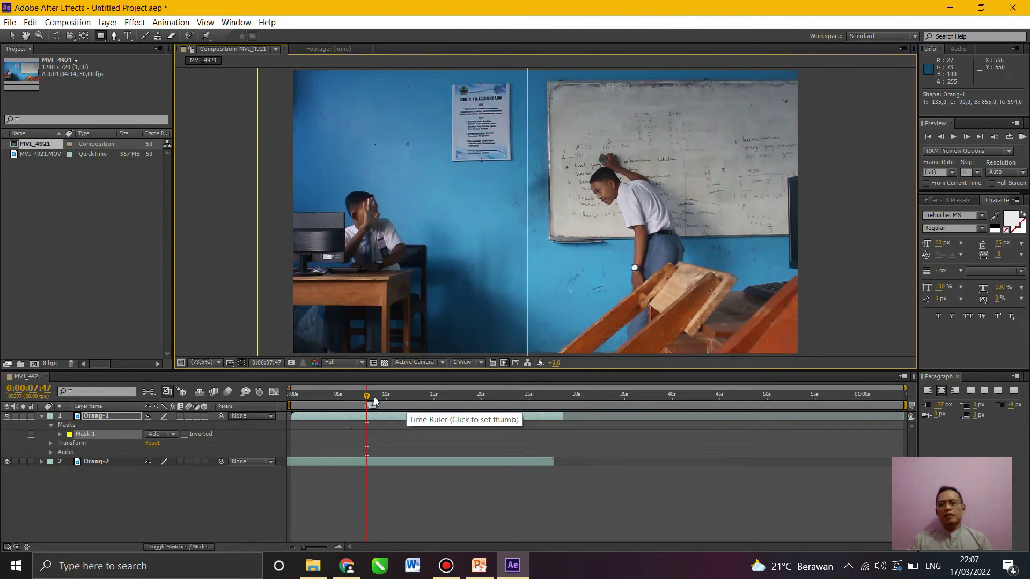
pyautogui.moveTo(367, 397)
pyautogui.mouseDown()
pyautogui.moveTo(465, 400)
pyautogui.moveTo(356, 397)
pyautogui.moveTo(391, 406)
pyautogui.moveTo(358, 393)
pyautogui.mouseUp()
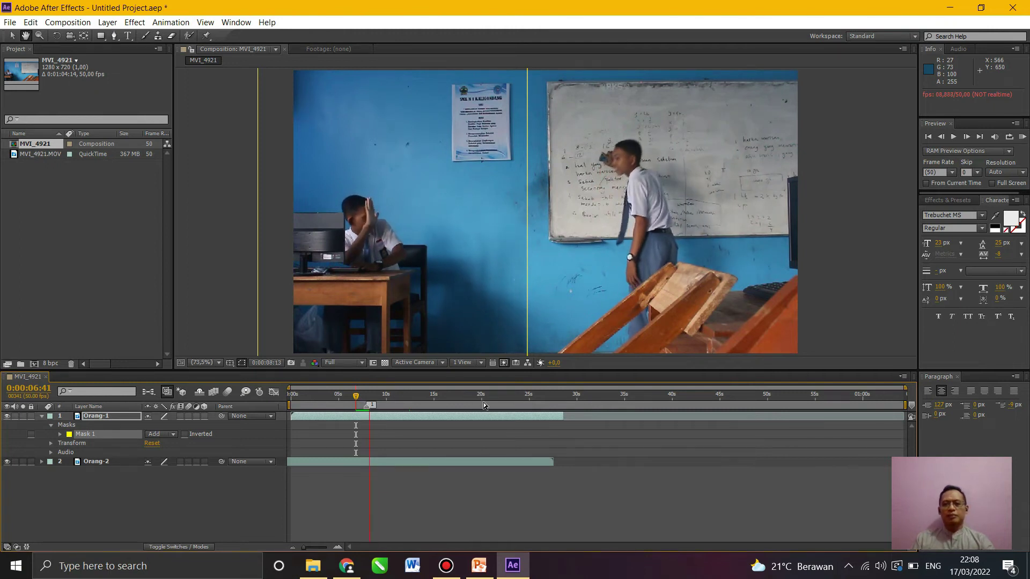
pyautogui.press('space')
# End the work area at 0:00:20:43 and trim the composition to the work area
pyautogui.moveTo(373, 398); pyautogui.dragTo(493, 393)
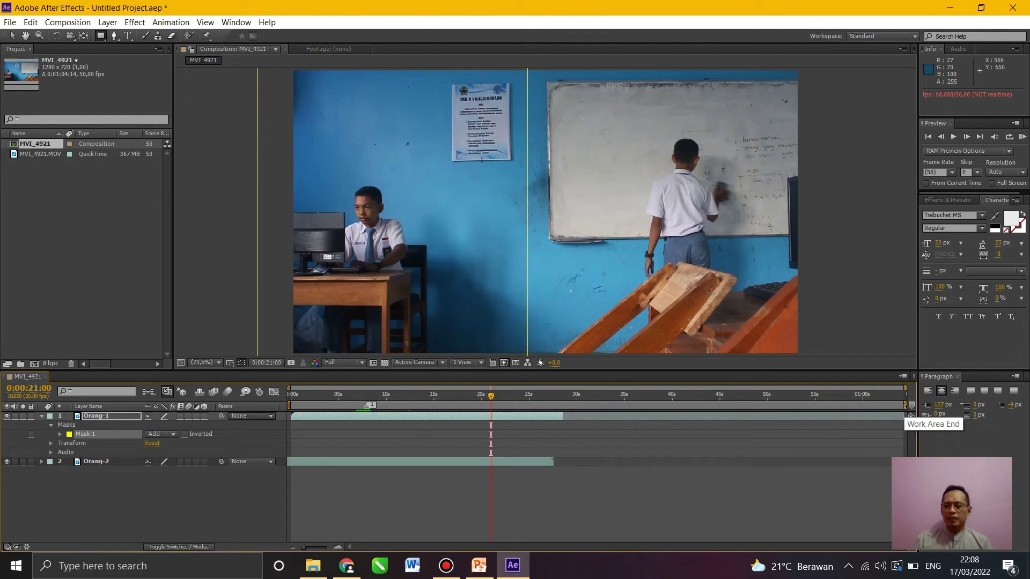
pyautogui.moveTo(908, 406); pyautogui.dragTo(495, 414)
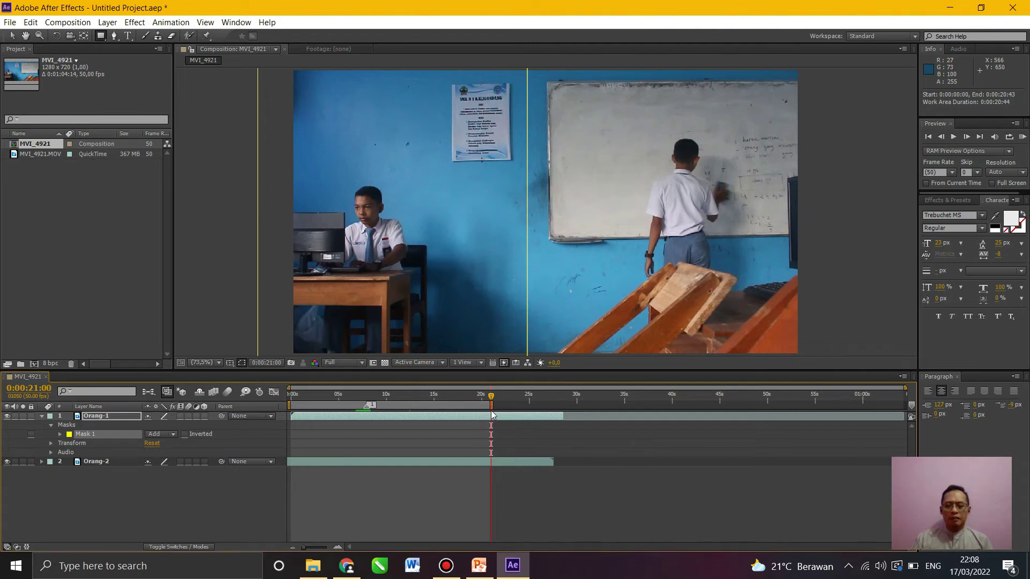
pyautogui.rightClick(477, 407)
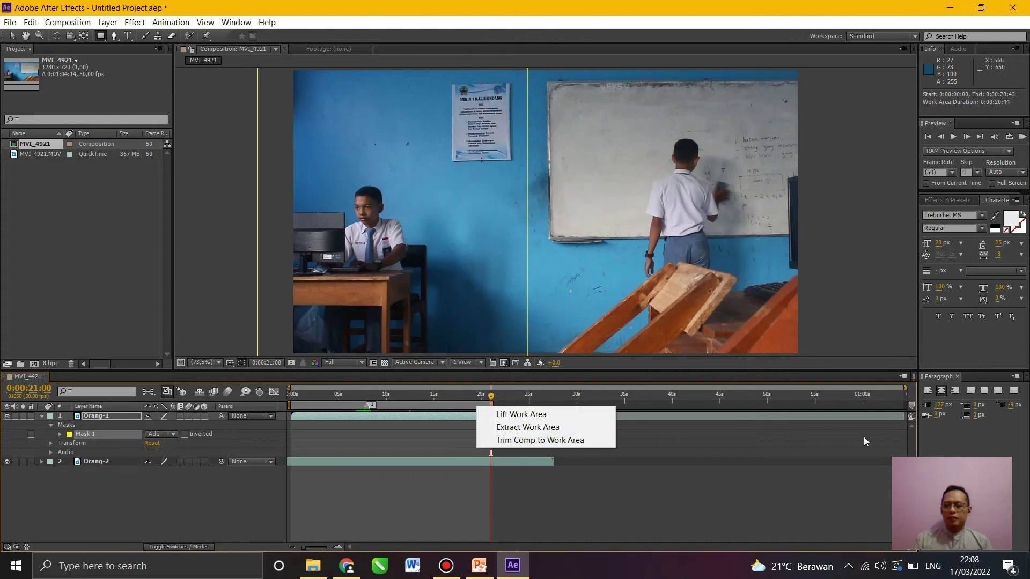
pyautogui.click(527, 440)
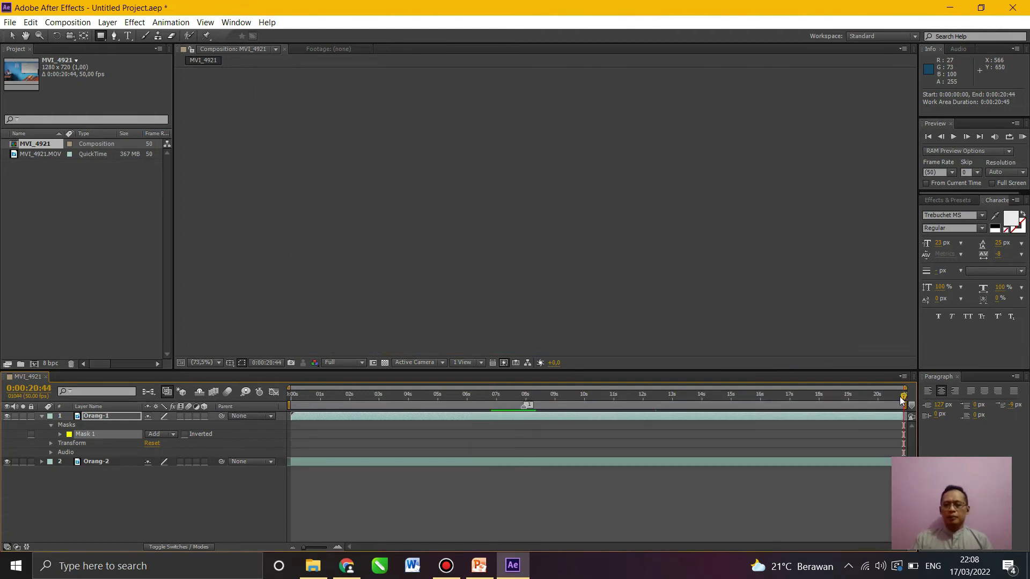
# Play the trimmed composition from its first frame to check both students together, stopping at 0:00:10:17
pyautogui.moveTo(903, 397); pyautogui.dragTo(333, 397)
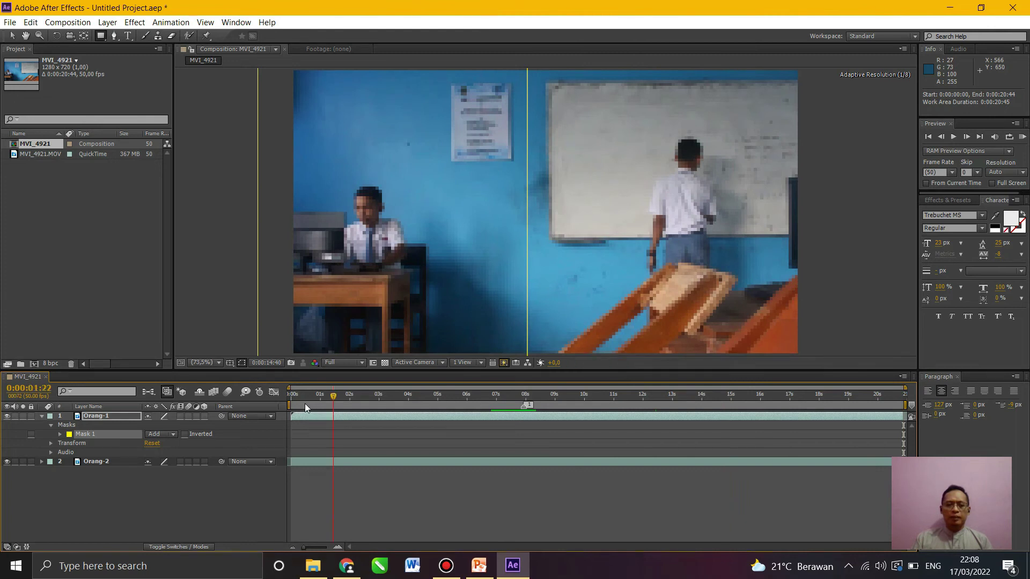
pyautogui.click(289, 395)
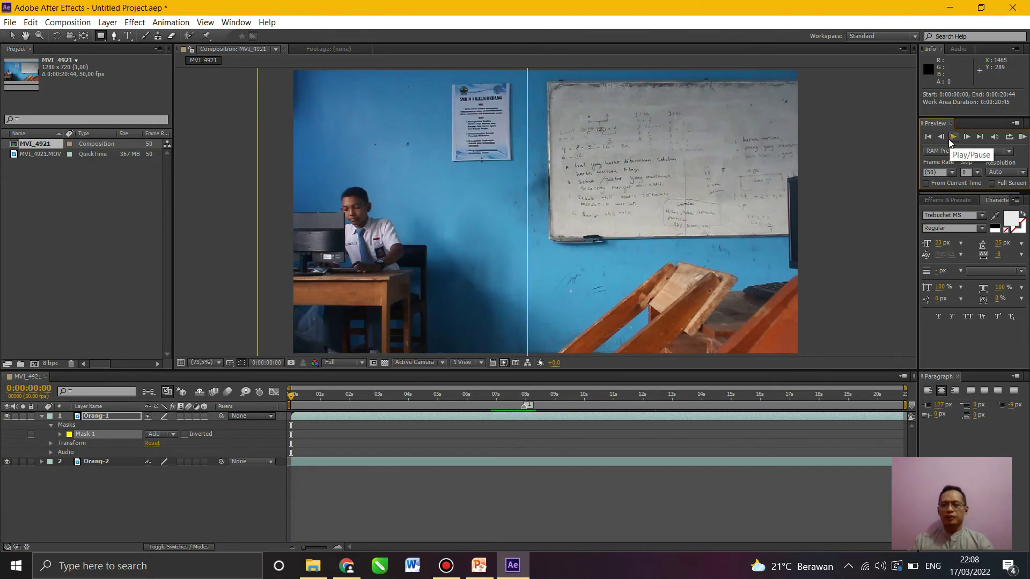
pyautogui.press('space')
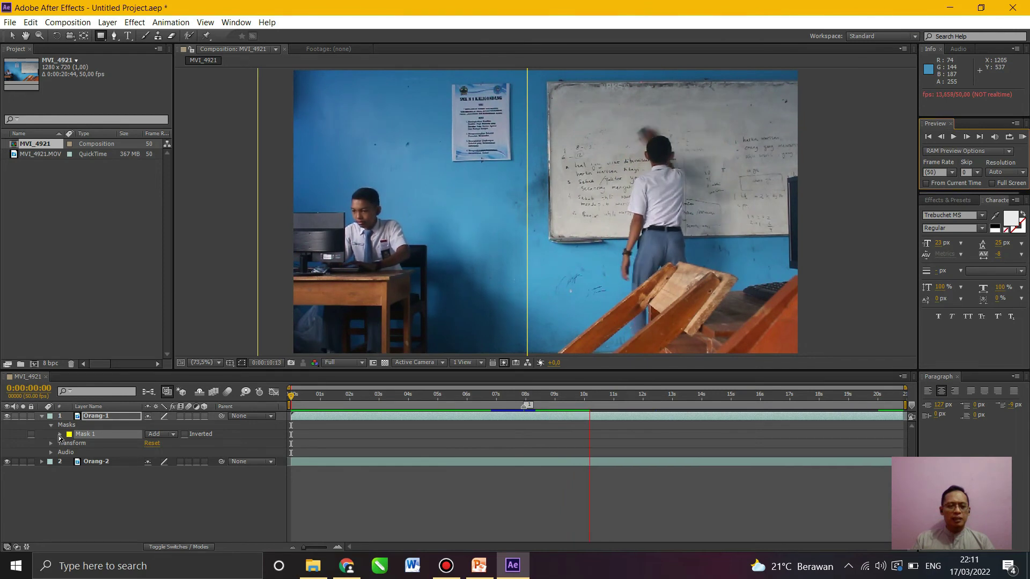
pyautogui.press('space')
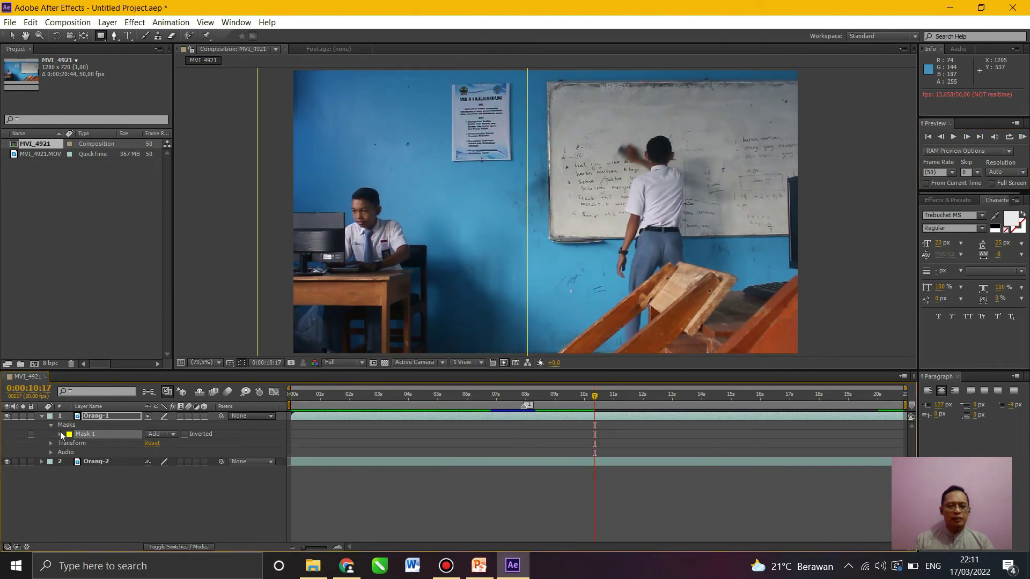
# Set the feather of Mask 1 on Orang-1 to 6 pixels and check the blend further along the clip
pyautogui.click(60, 434)
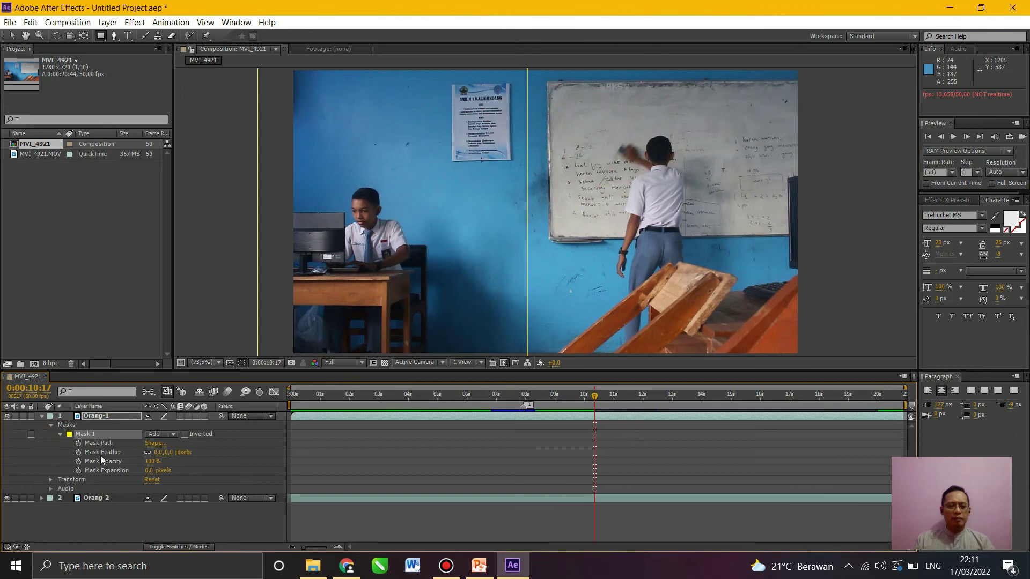
pyautogui.click(120, 452)
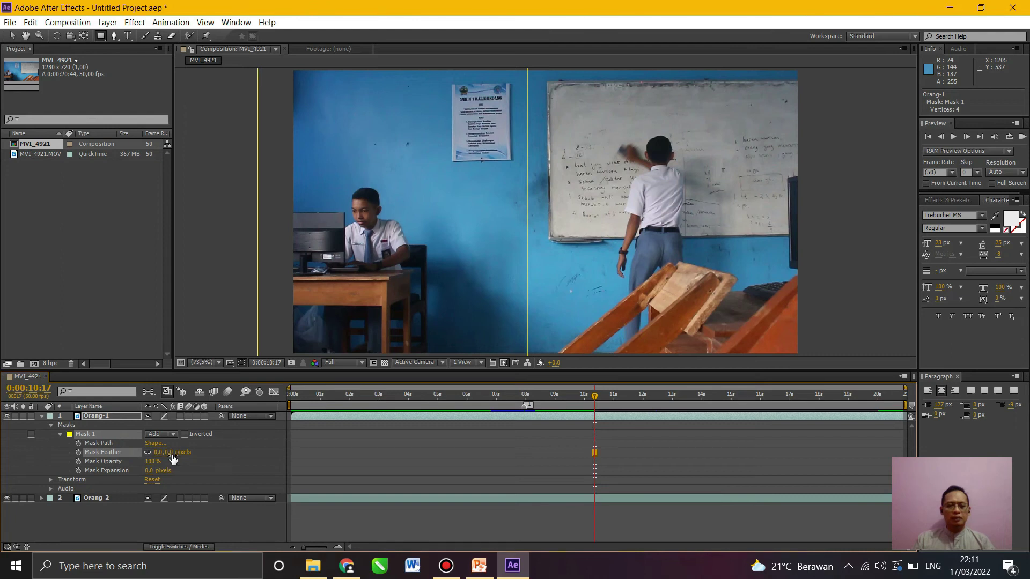
pyautogui.moveTo(171, 453); pyautogui.dragTo(178, 457)
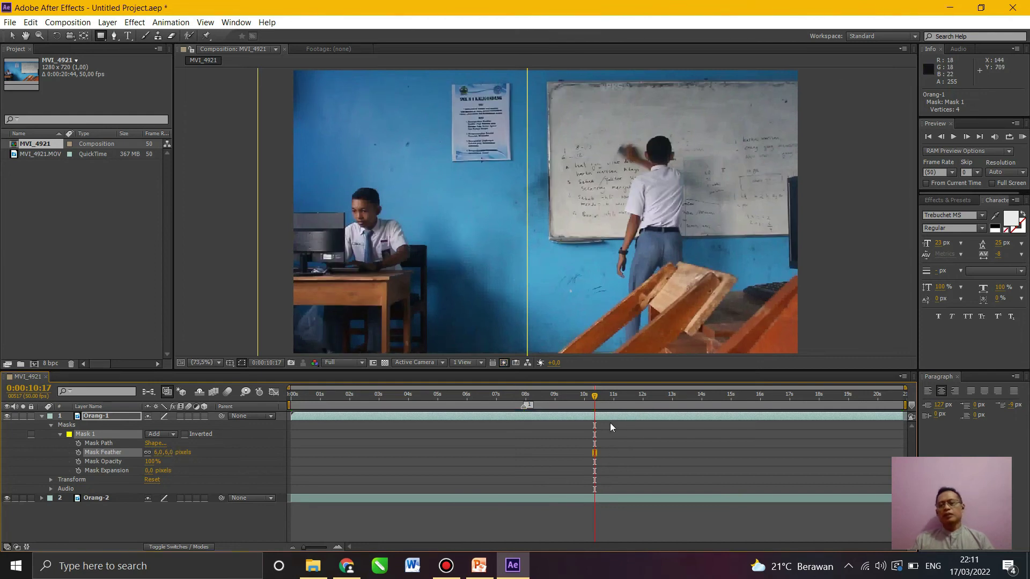
pyautogui.moveTo(598, 397); pyautogui.dragTo(743, 440)
pyautogui.moveTo(744, 396); pyautogui.dragTo(854, 417)
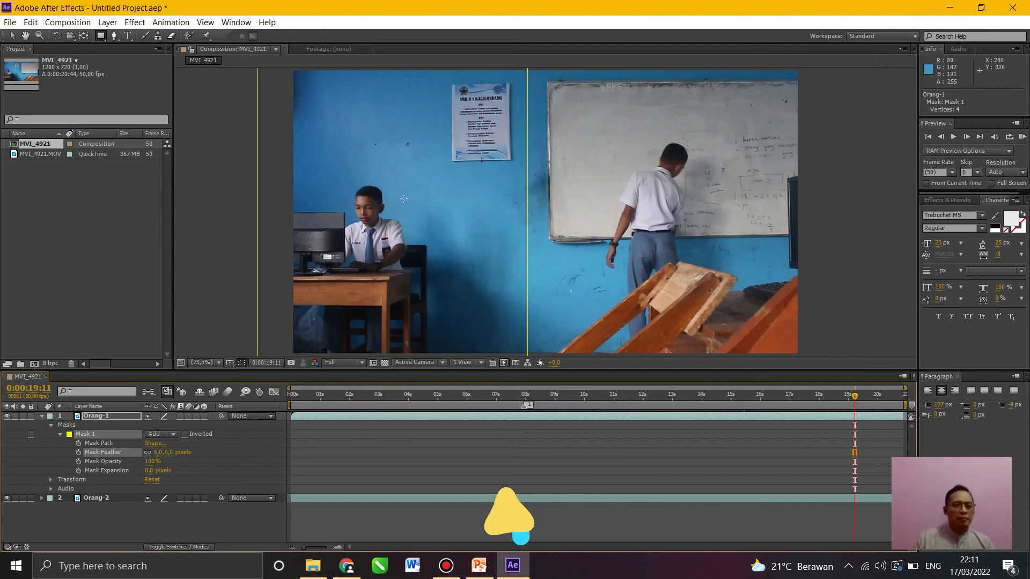
# Add the MVI_4921 composition to the render queue
pyautogui.click(9, 22)
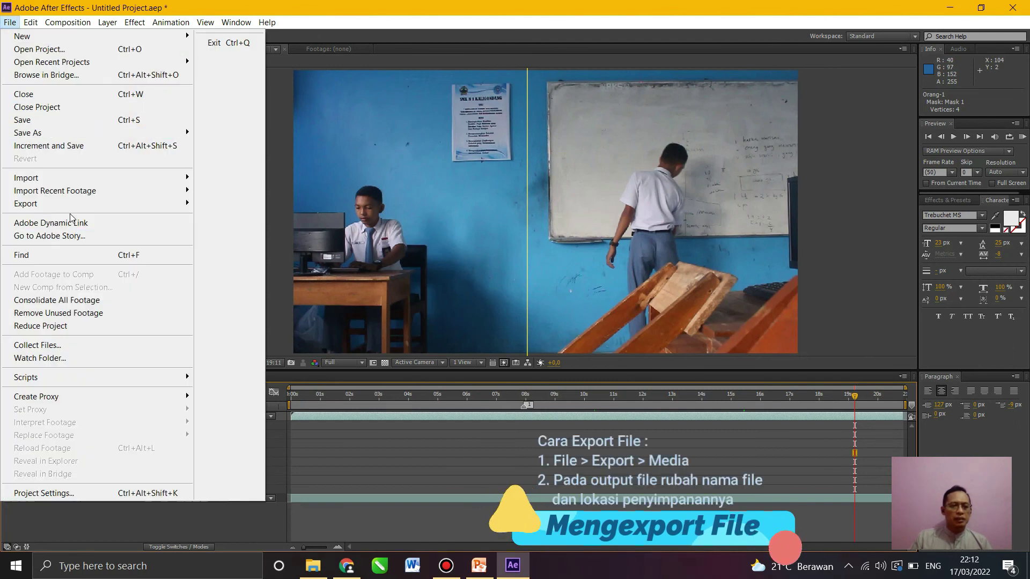
pyautogui.moveTo(75, 207)
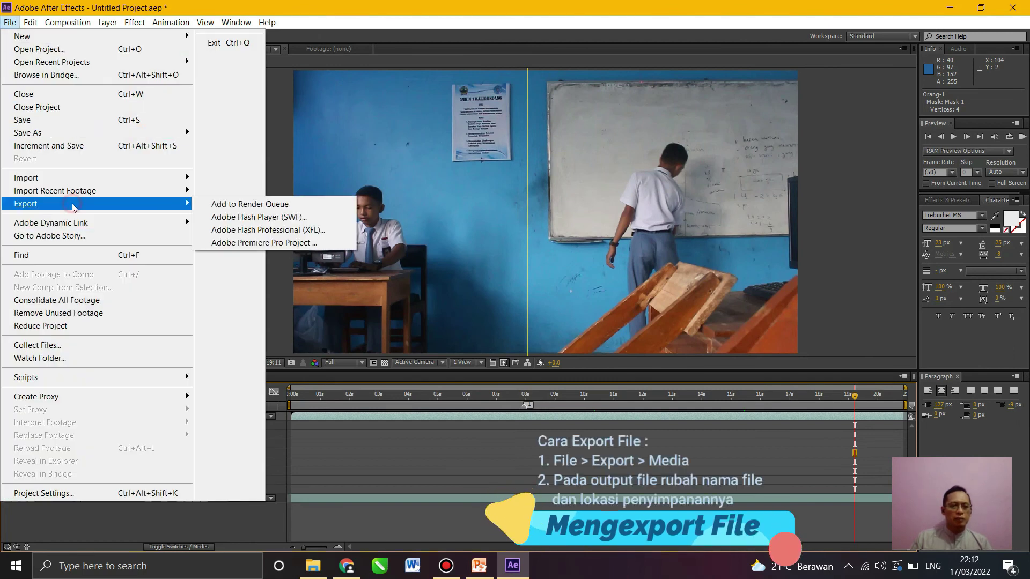
pyautogui.click(253, 205)
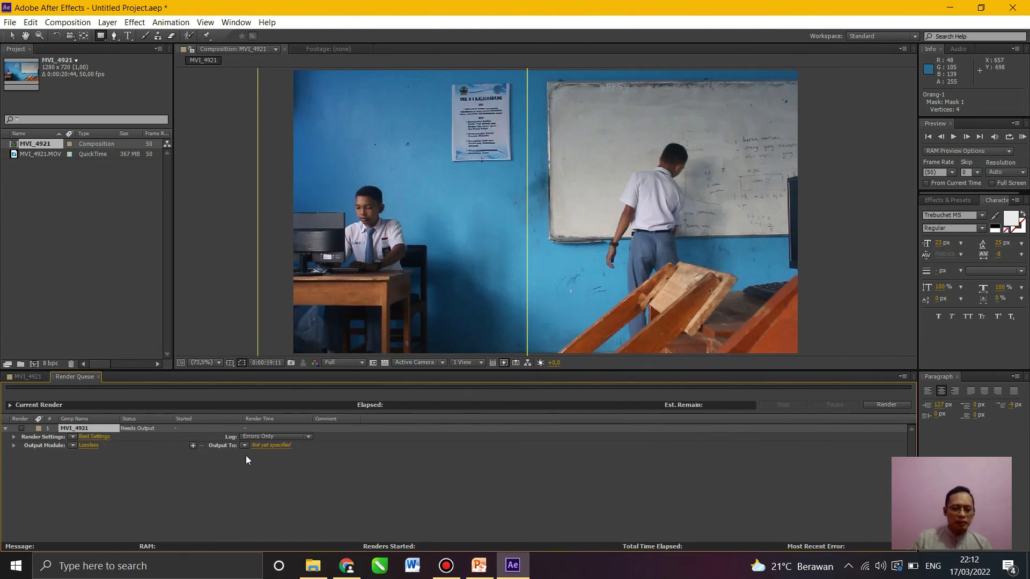
# Set the render output to an AVI file named Efek Kembar in the Videos folder and render the composition
pyautogui.click(263, 444)
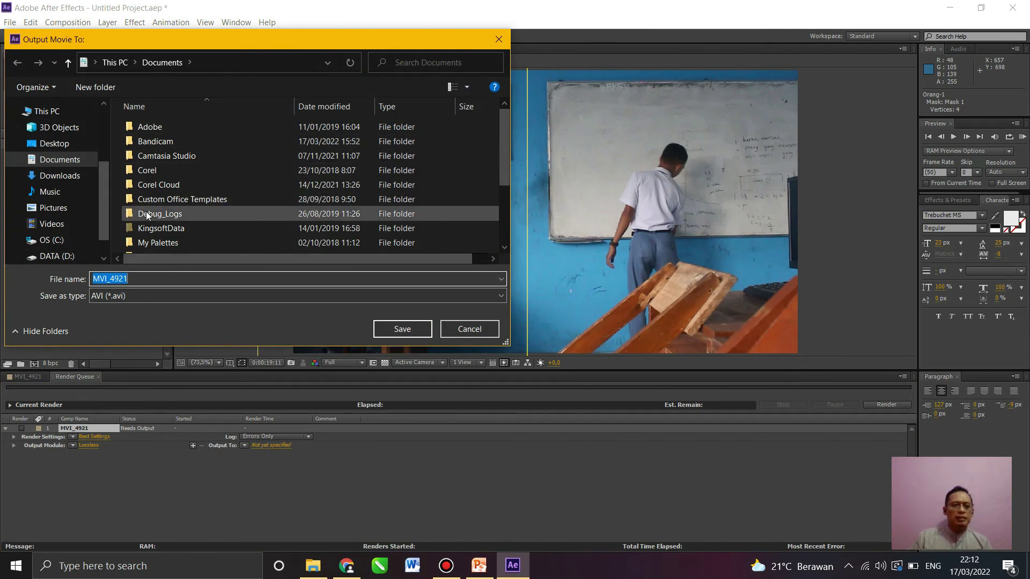
pyautogui.click(61, 225)
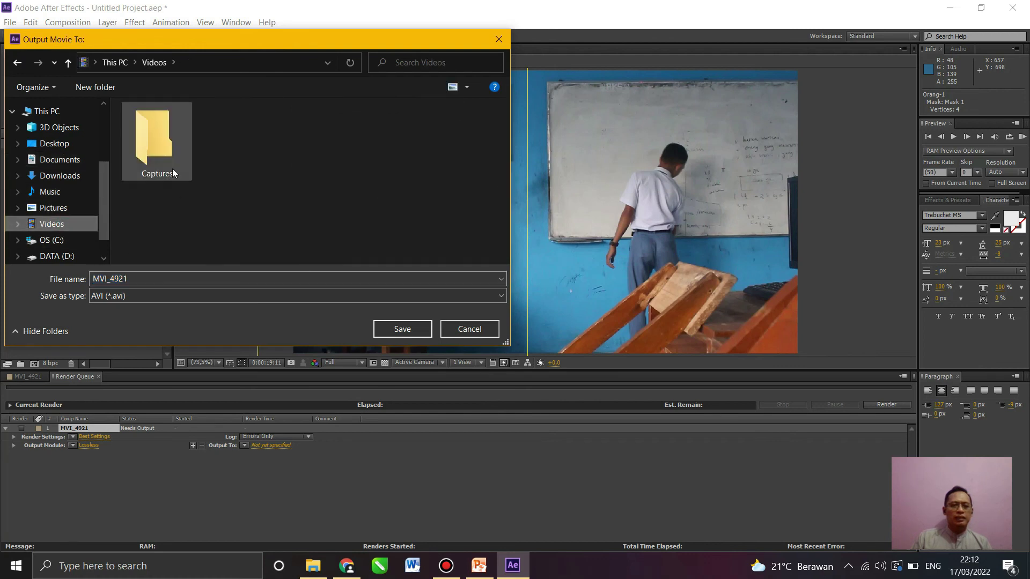
pyautogui.doubleClick(147, 278)
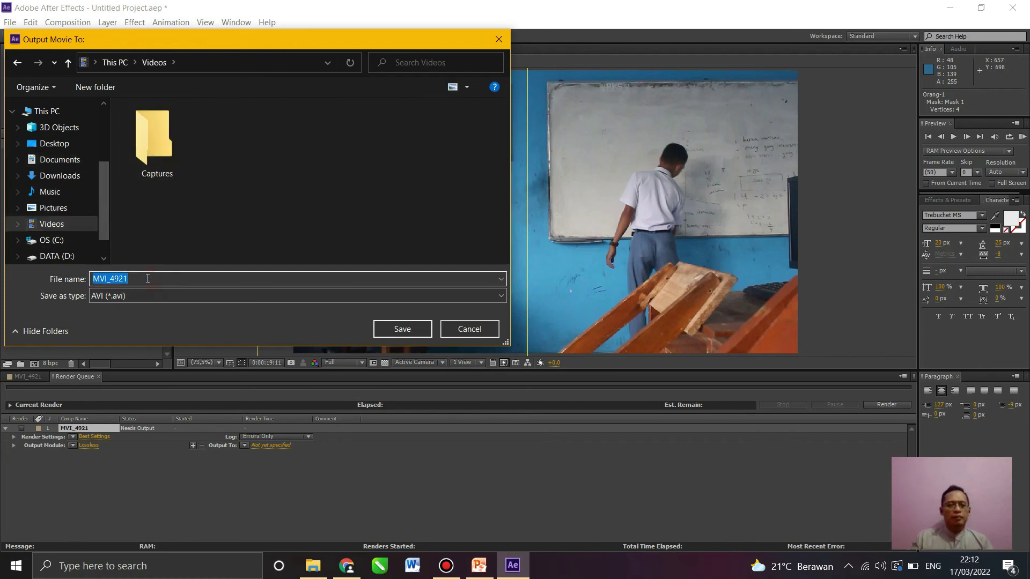
pyautogui.write('Efe')
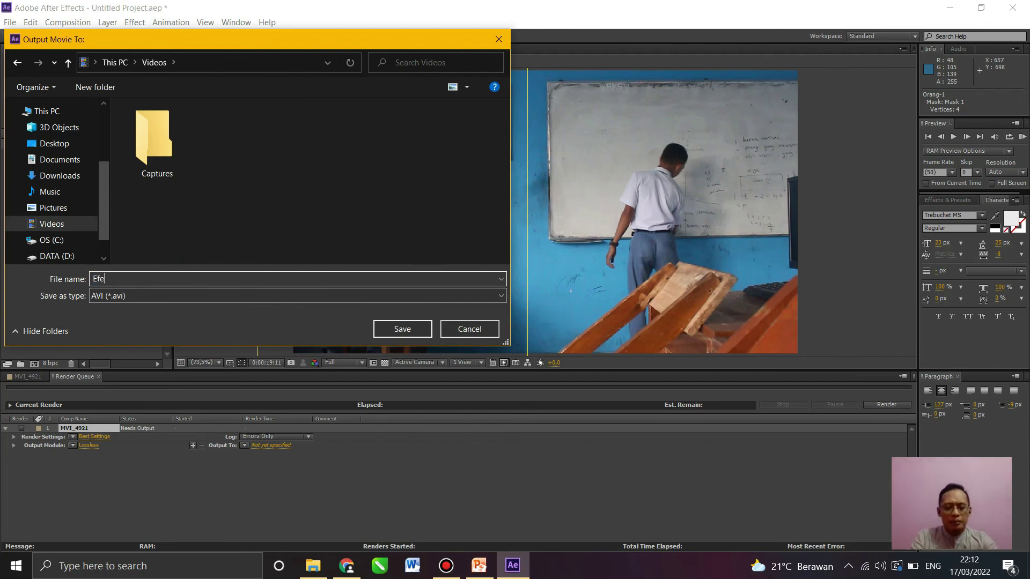
pyautogui.write('k Kembar')
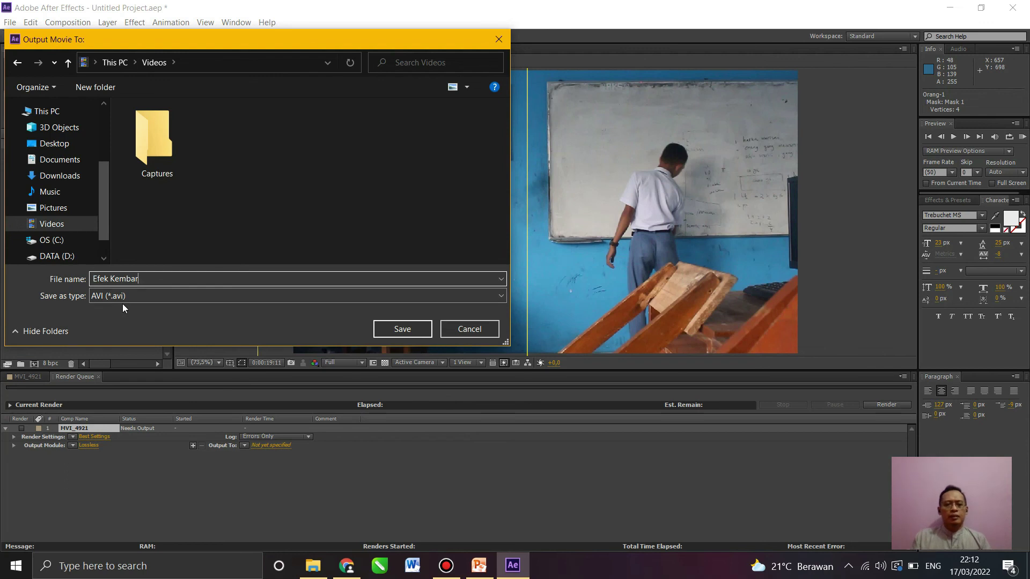
pyautogui.click(411, 330)
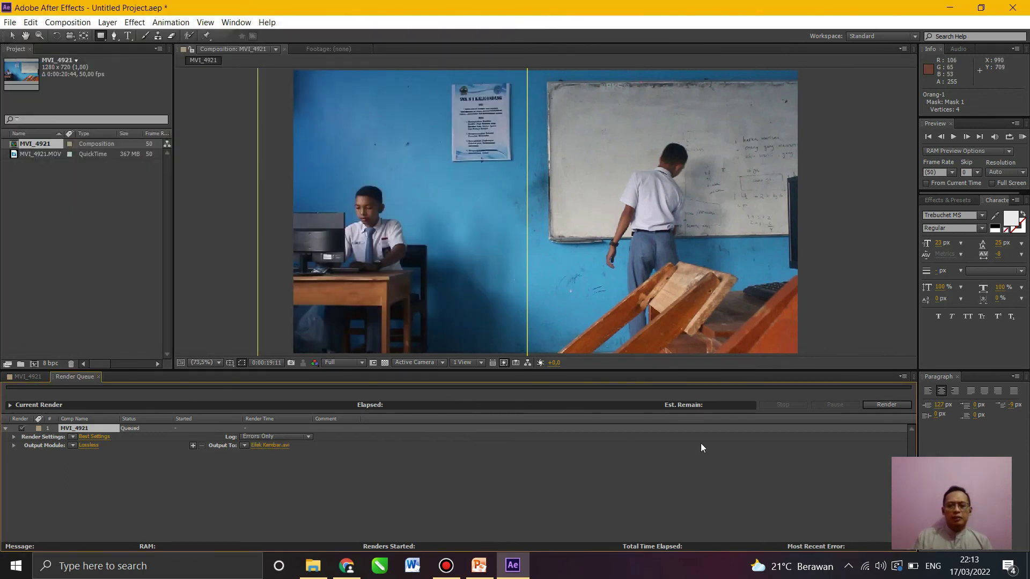
pyautogui.click(882, 405)
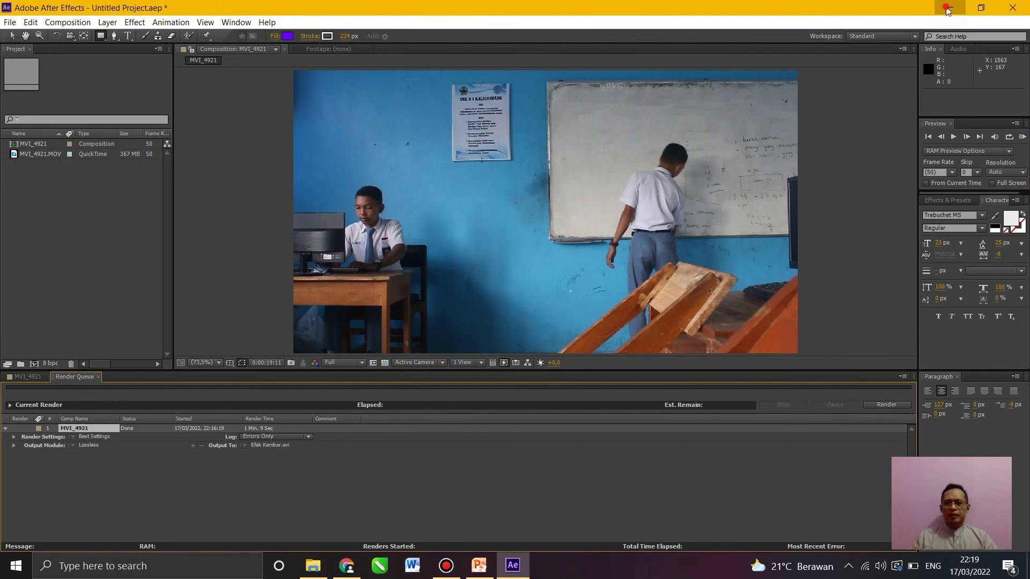
# Switch to File Explorer, play the rendered Efek Kembar video from the Videos folder to review it, and minimize the open windows
pyautogui.click(947, 10)
pyautogui.click(317, 563)
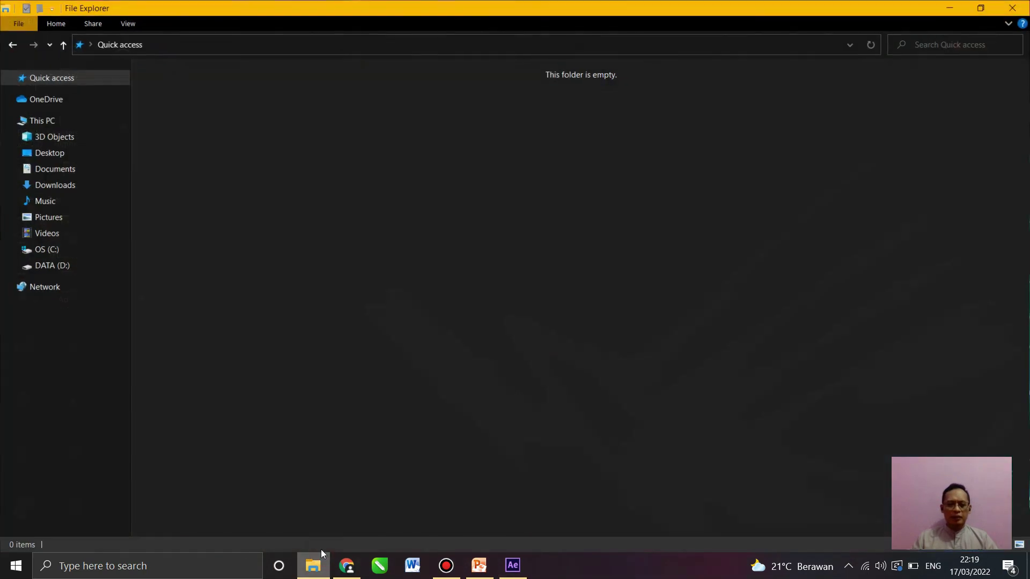
pyautogui.click(54, 233)
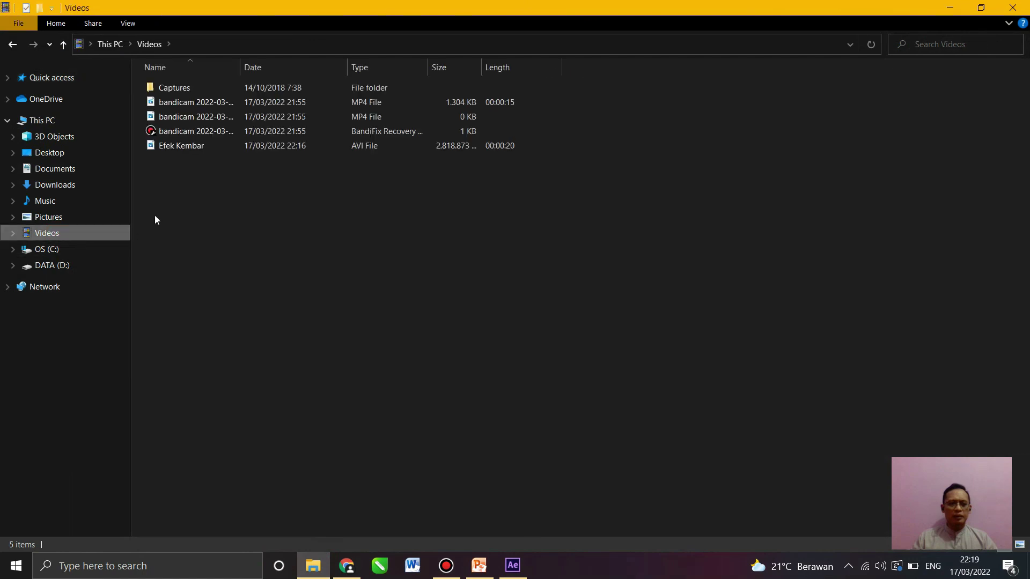
pyautogui.click(186, 147)
pyautogui.doubleClick(184, 146)
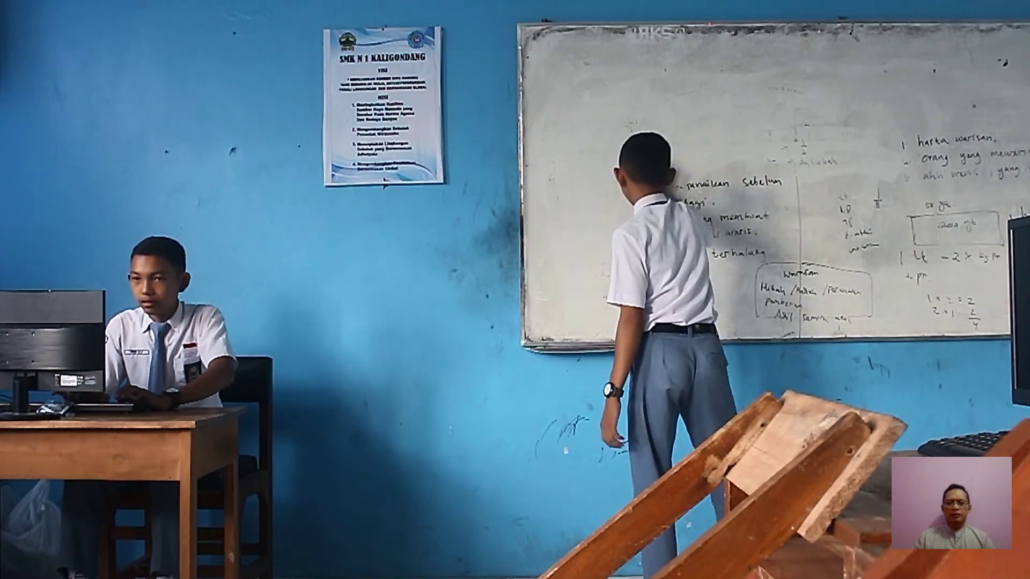
pyautogui.moveTo(777, 270)
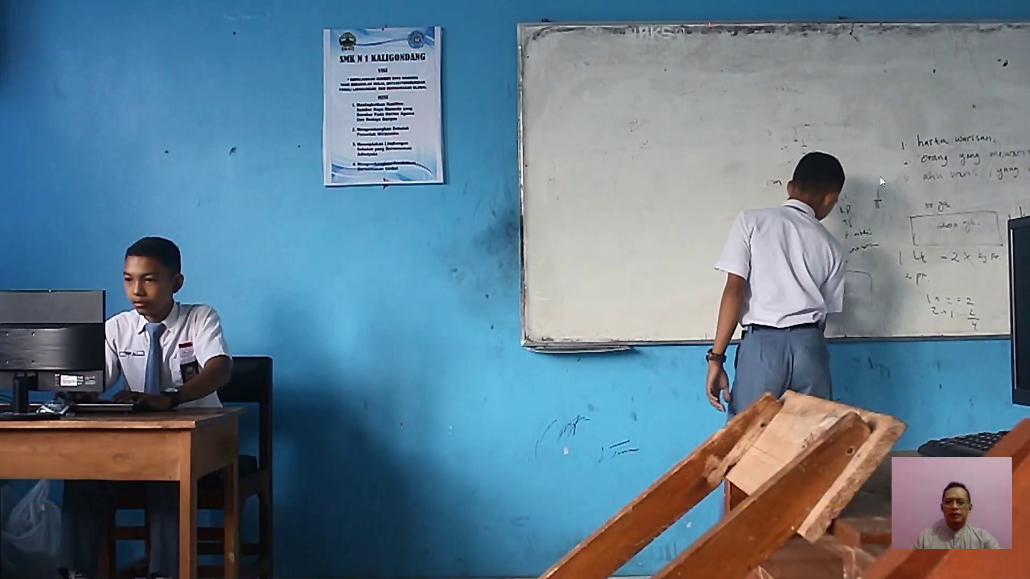
pyautogui.click(768, 87)
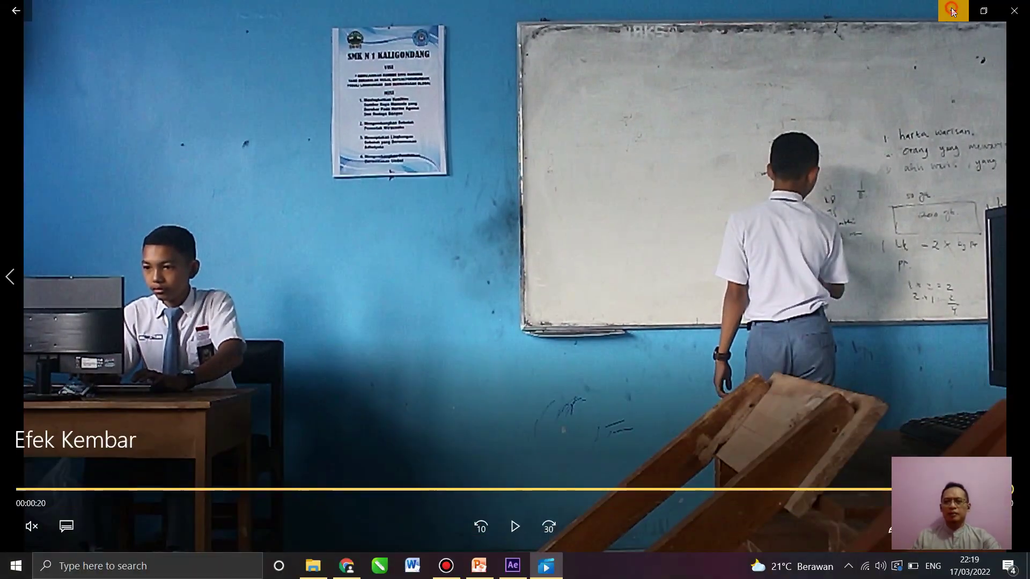
pyautogui.click(953, 9)
pyautogui.click(950, 14)
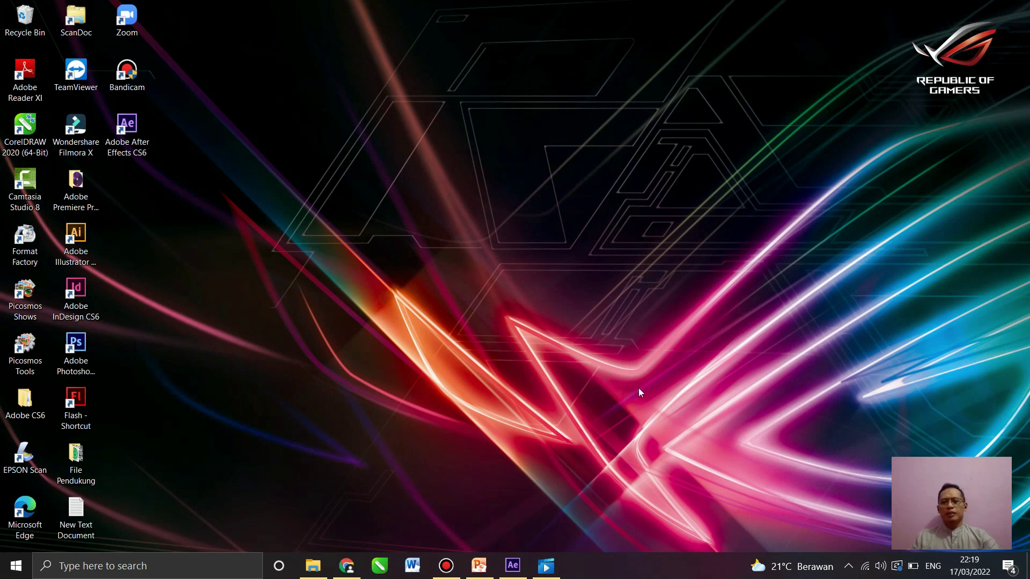